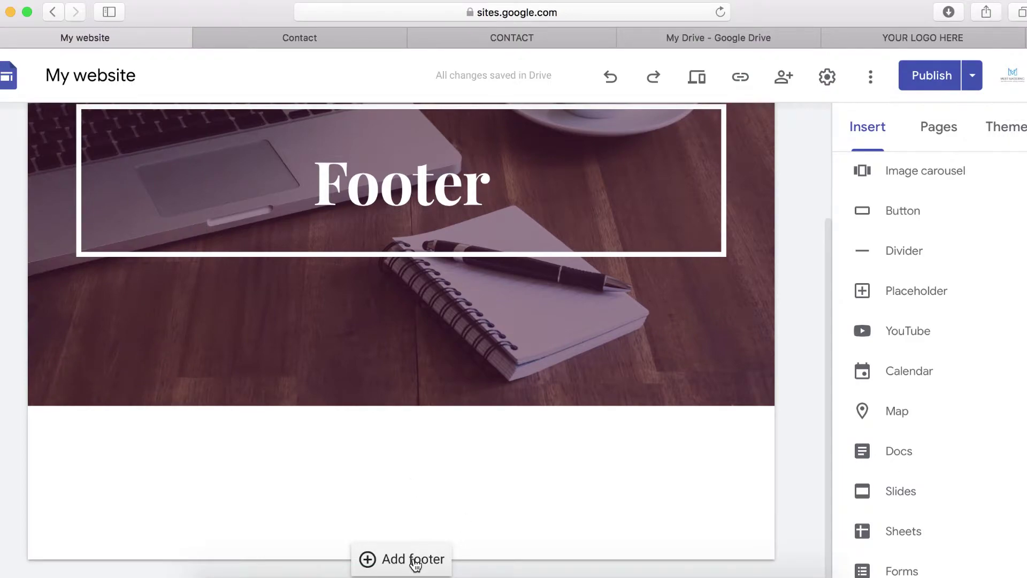
- Add a footer section with an empty text box at the bottom of the page
left_click(413, 559)
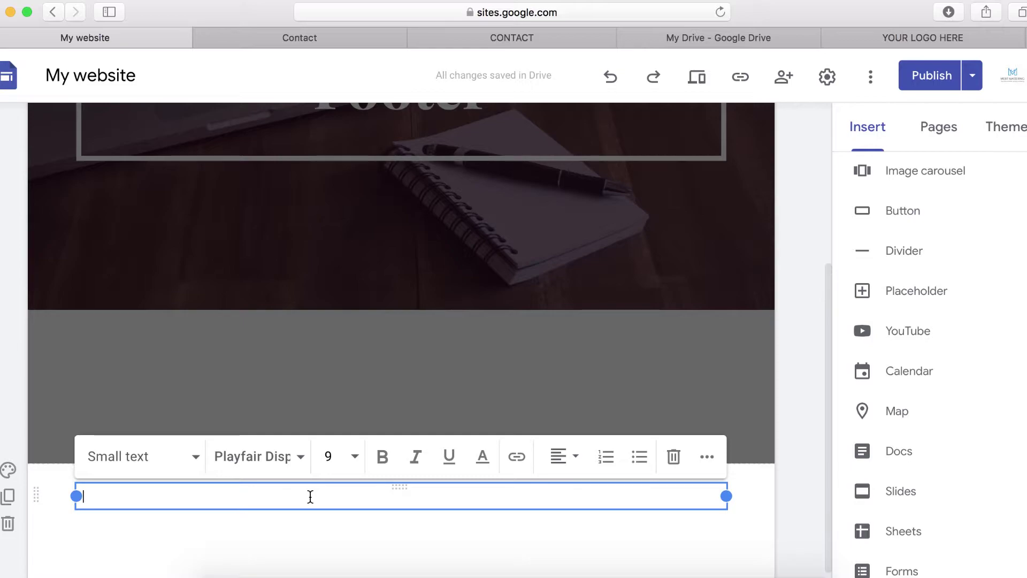
- Type 'About' as a black Heading and narrow its box to about a third of the width
type("About")
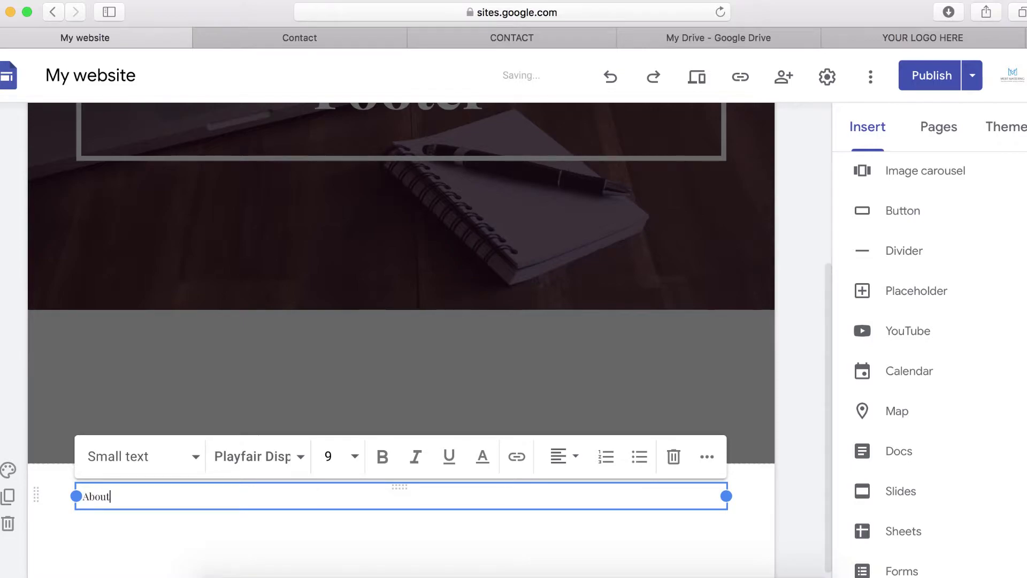
double_click(138, 488)
left_click(196, 456)
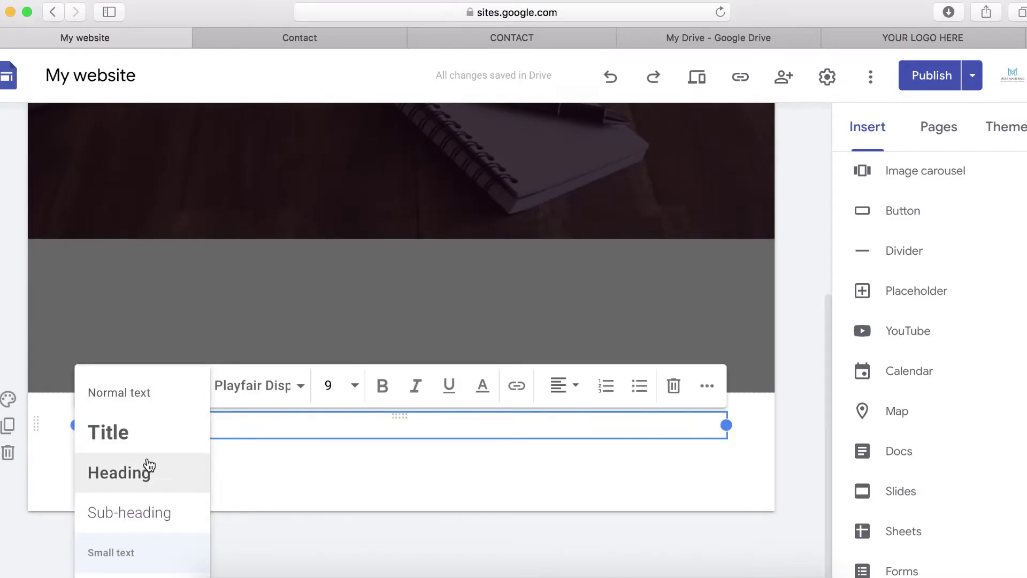
left_click(119, 473)
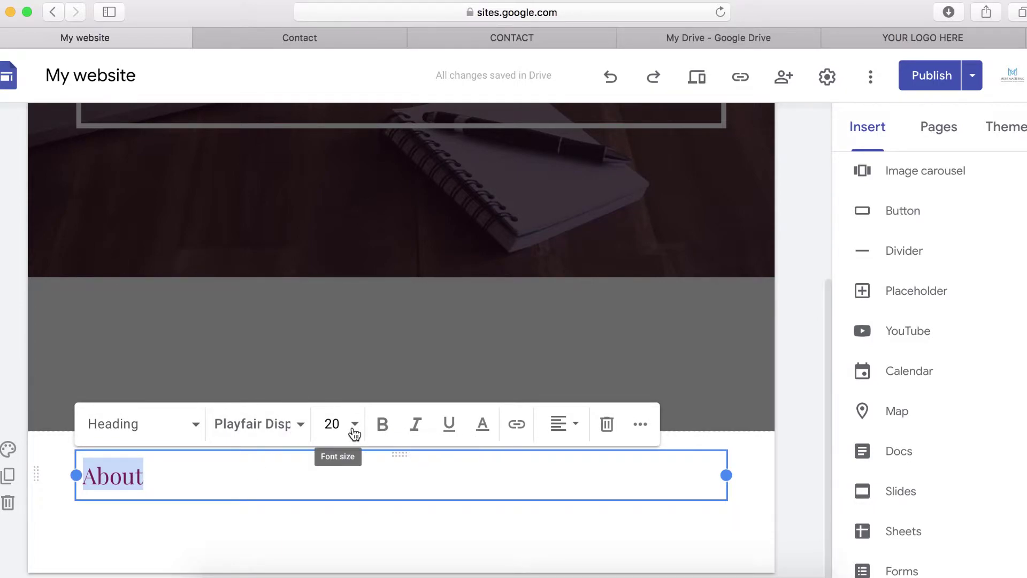
left_click(482, 427)
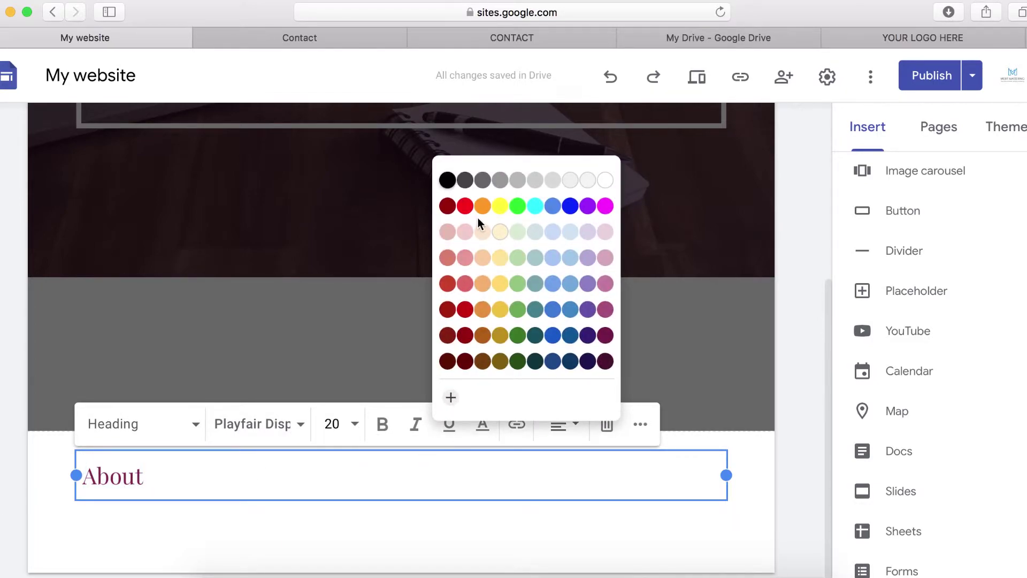
left_click(448, 182)
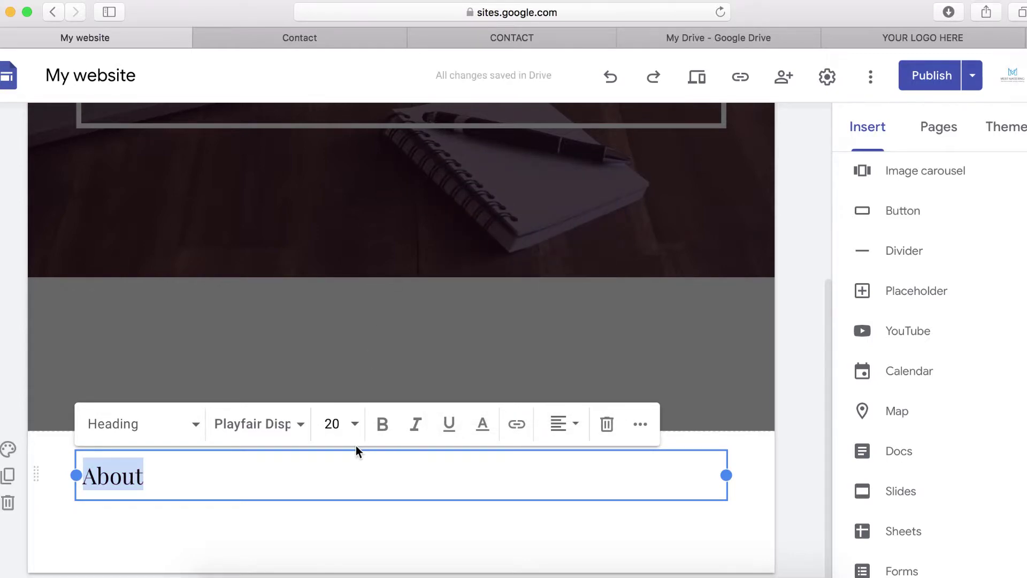
left_click(273, 478)
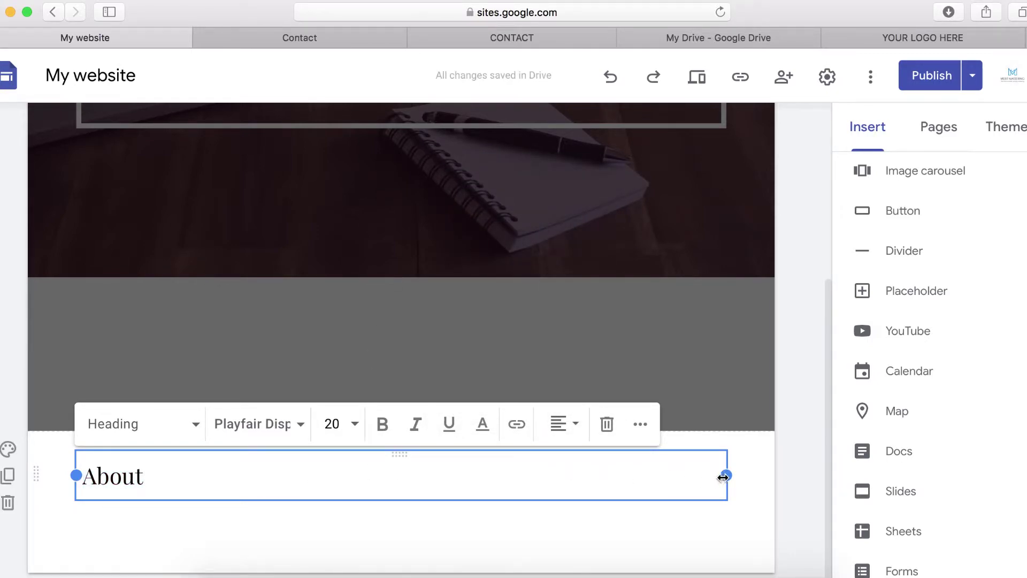
left_click_drag(726, 475, 259, 482)
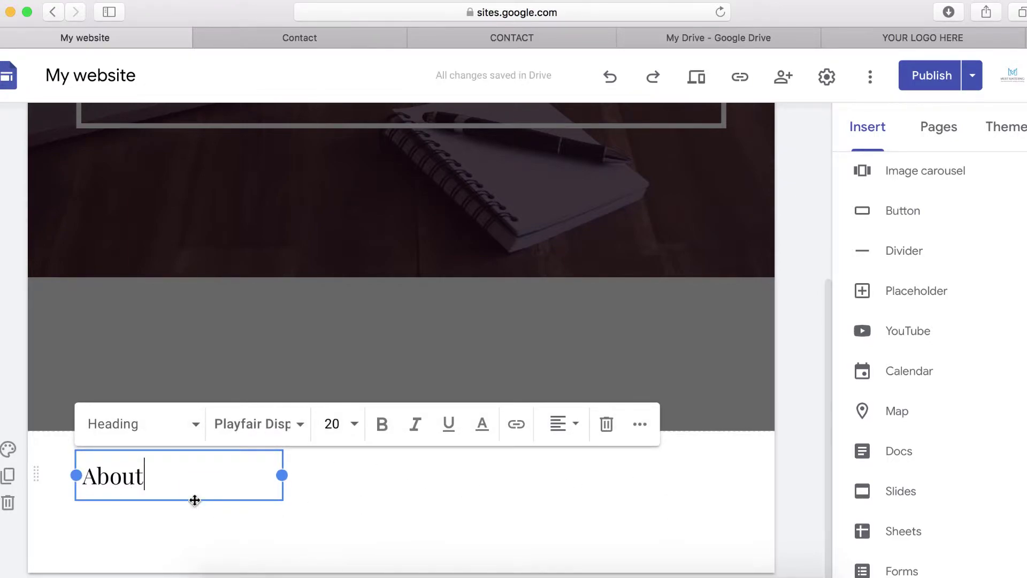
- Duplicate the About footer section twice and delete stray text on the second line
left_click(60, 493)
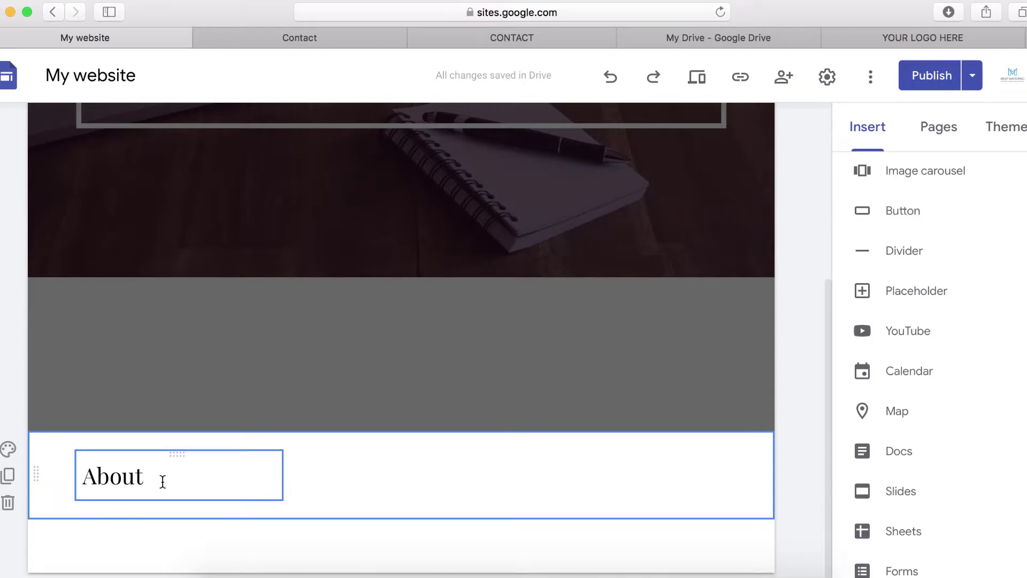
left_click(8, 478)
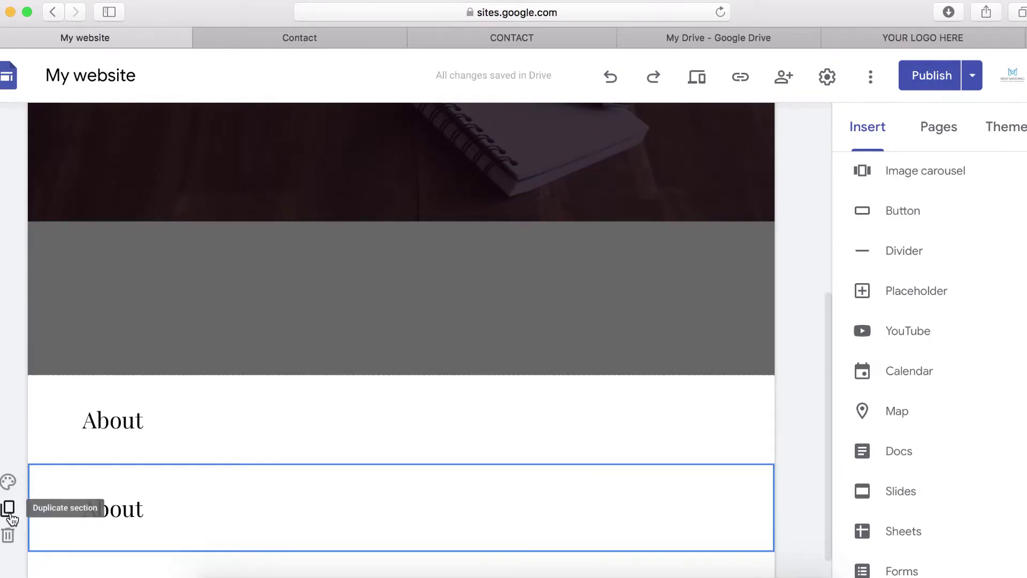
left_click(9, 501)
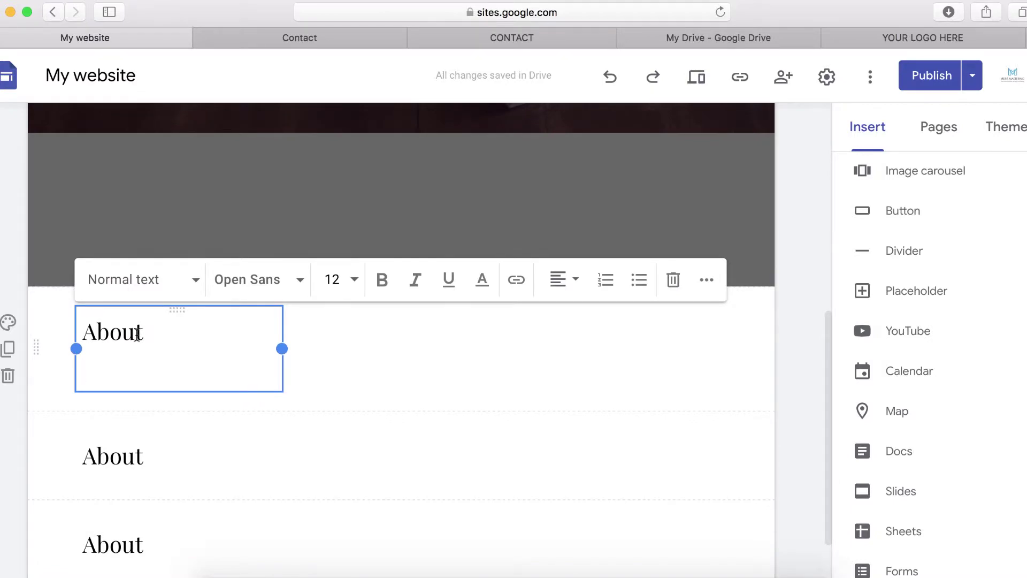
type("About")
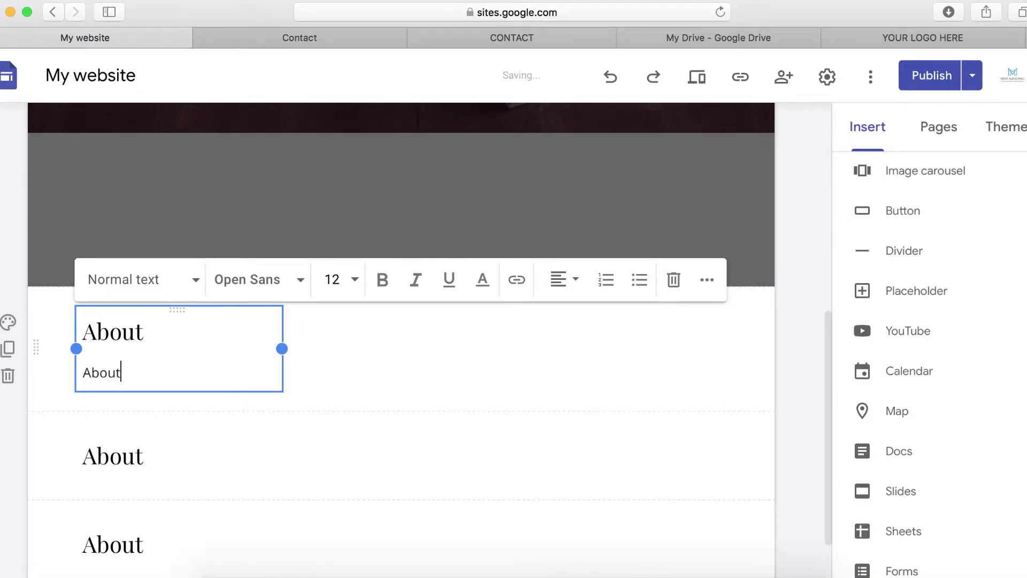
double_click(109, 374)
key("BackSpace")
- Copy the About heading and paste it so the box stacks three About headings
double_click(115, 333)
key("super+c")
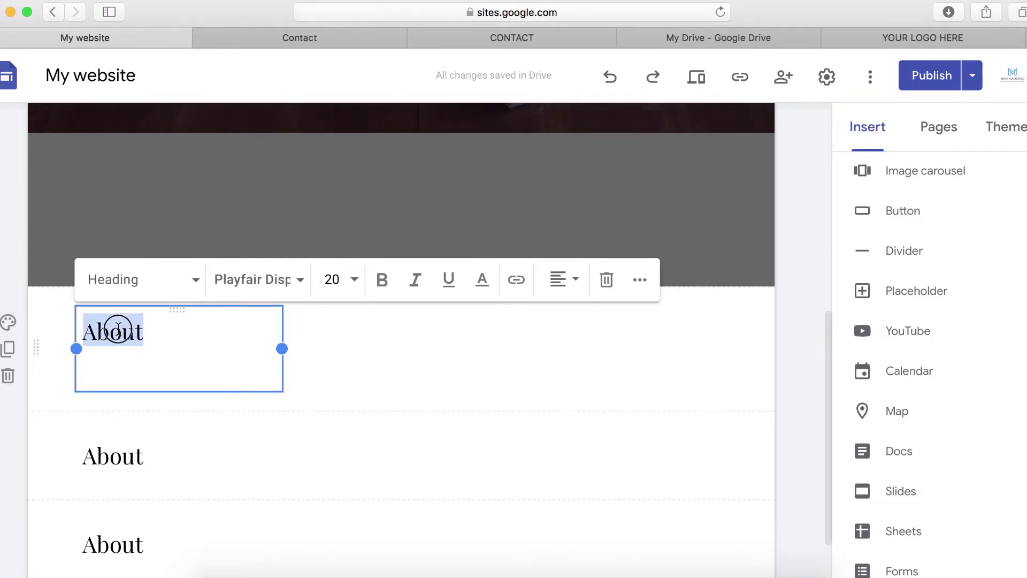
right_click(118, 333)
left_click(145, 373)
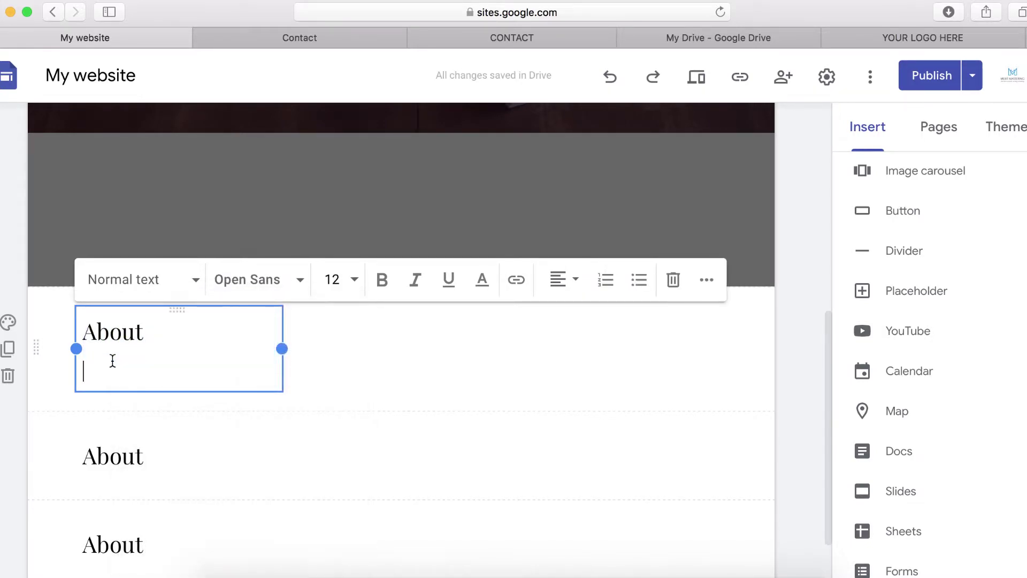
key("super+v")
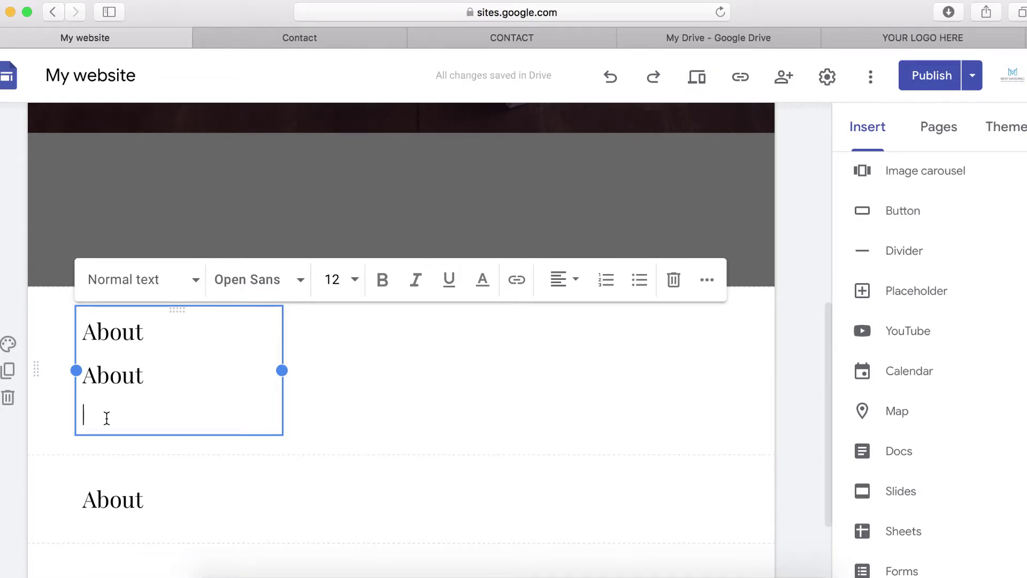
key("super+v")
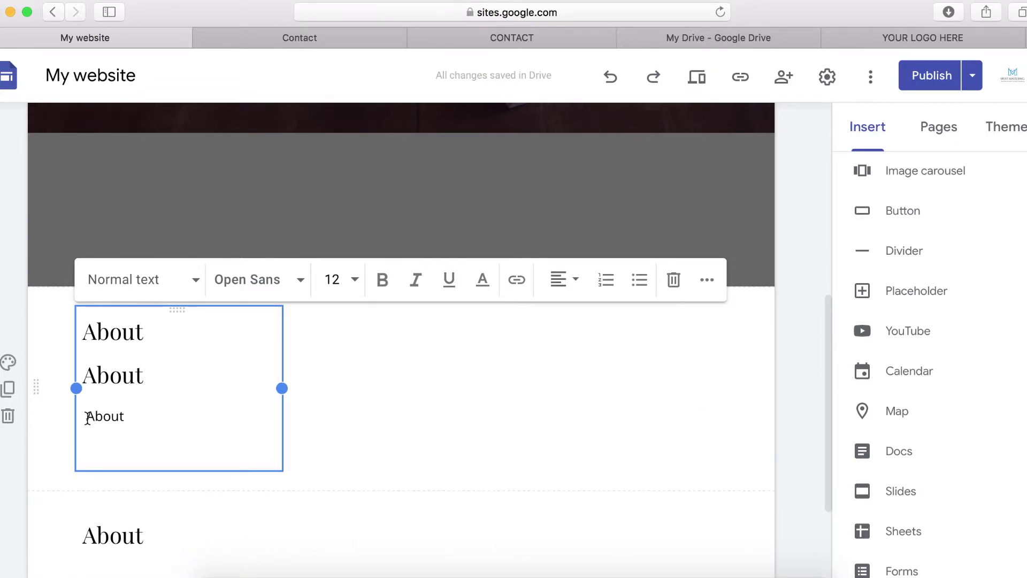
double_click(90, 420)
triple_click(90, 420)
key("super+v")
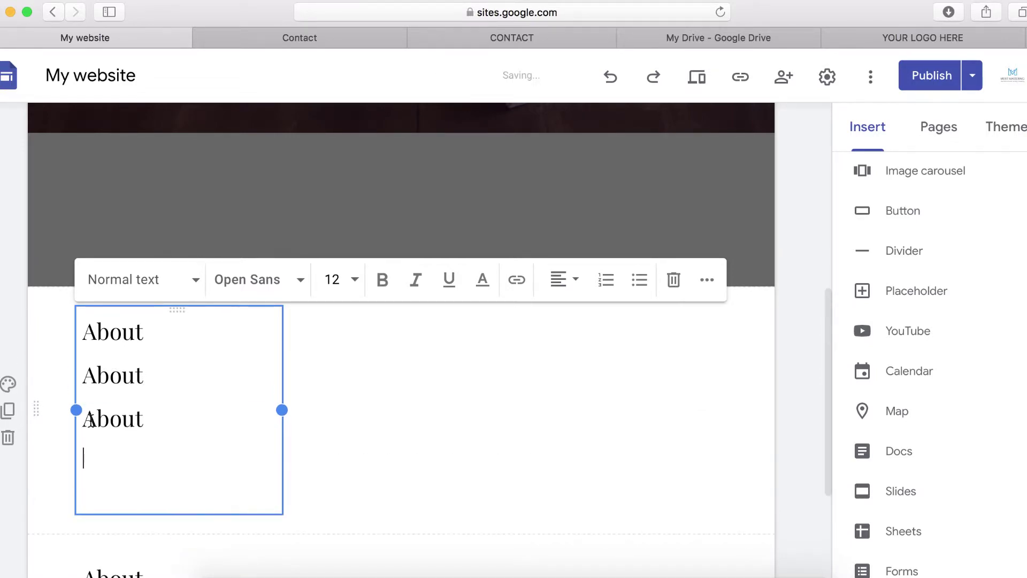
key("BackSpace")
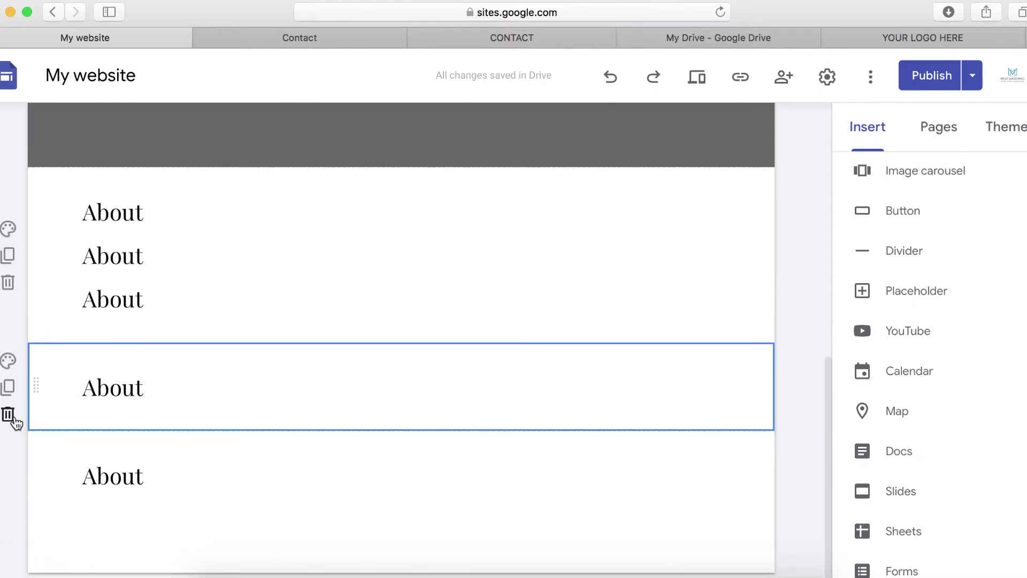
left_click(149, 423)
left_click(59, 483)
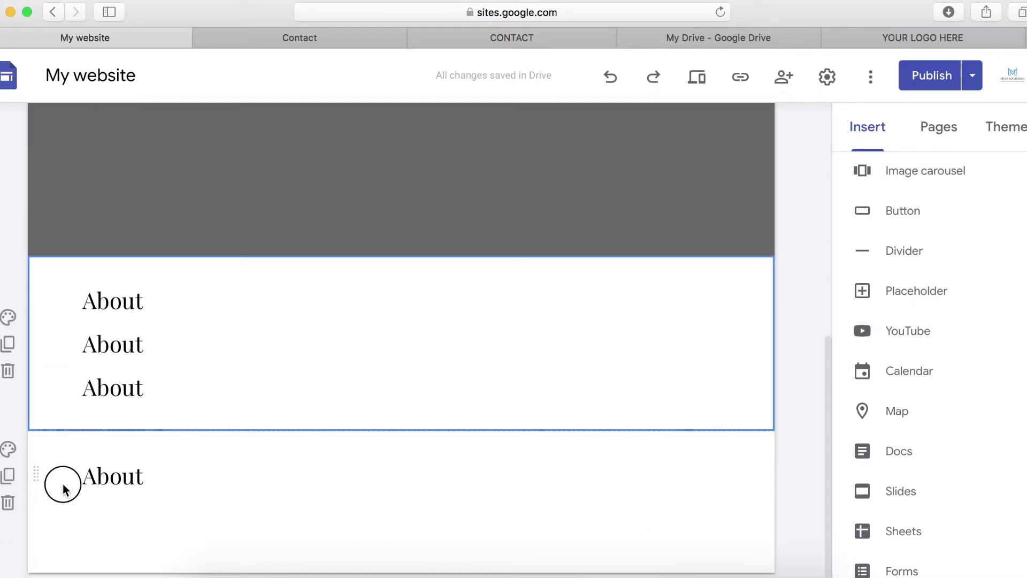
- Delete the leftover section, duplicate the three-About box twice, and drag the copies into side-by-side columns
left_click(8, 502)
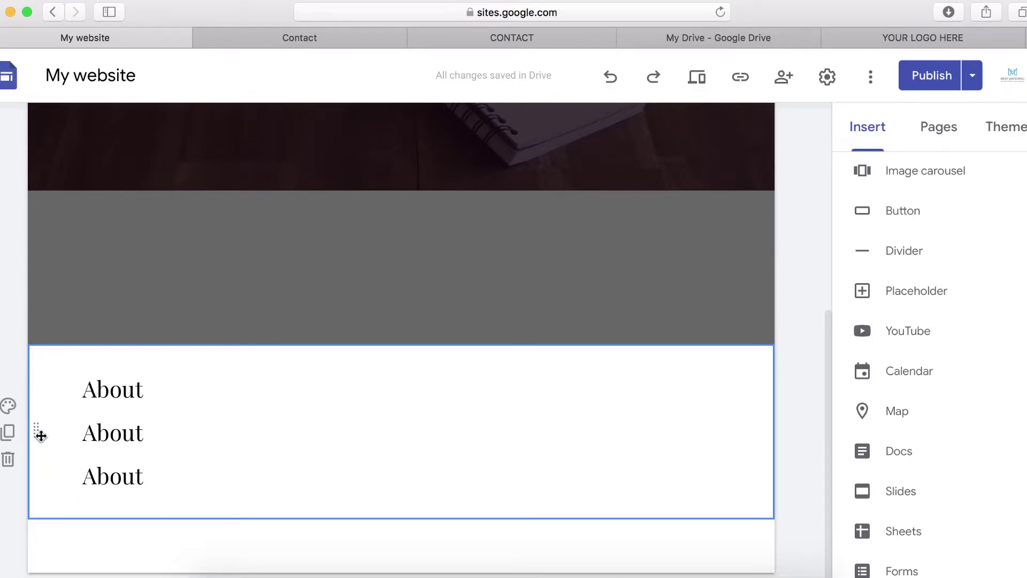
left_click(11, 435)
left_click(9, 434)
scroll(140, 482, "down", 4)
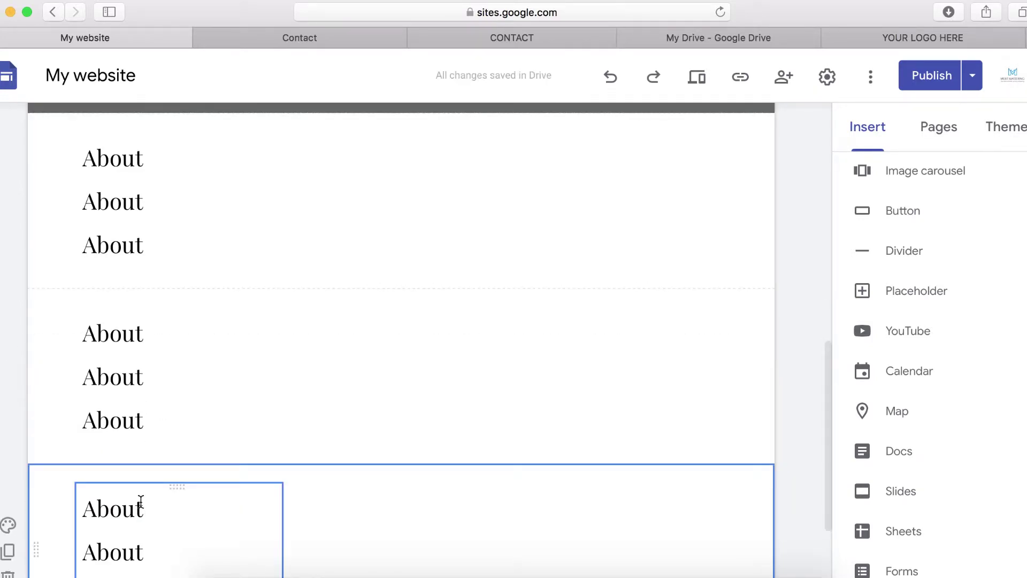
left_click_drag(181, 315, 353, 185)
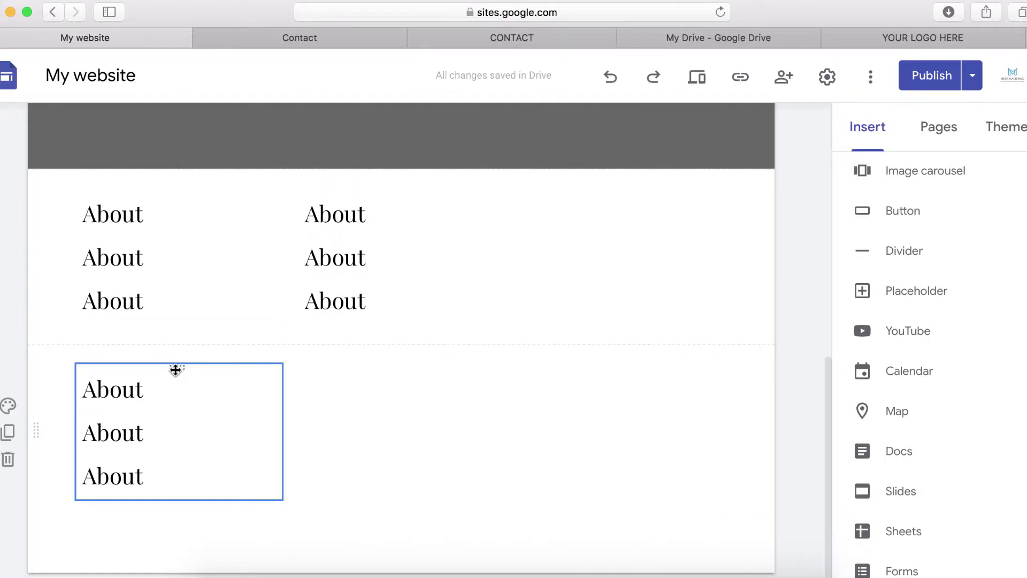
left_click_drag(278, 363, 622, 259)
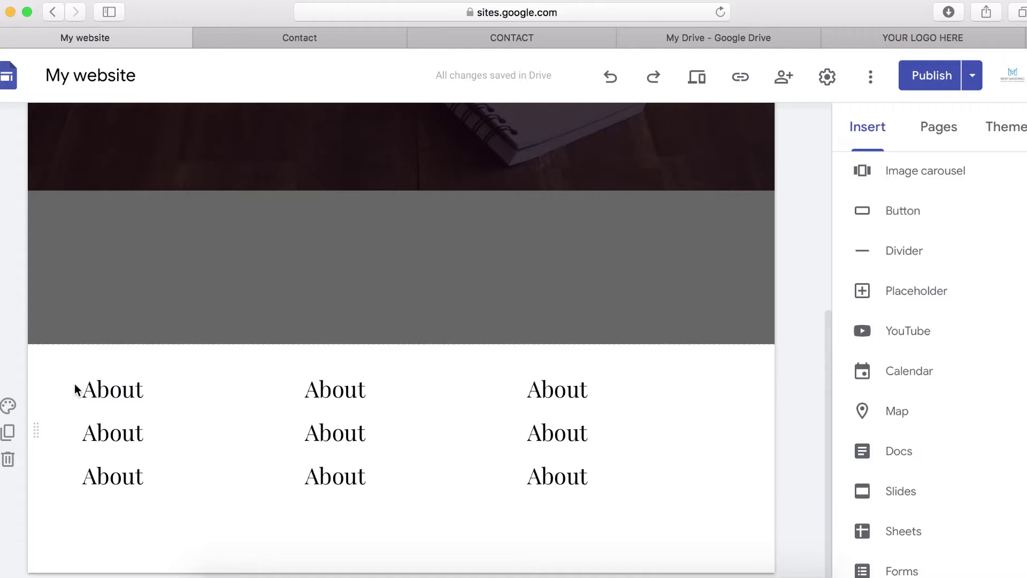
- Link the first About heading in the left column to the Home page
triple_click(111, 389)
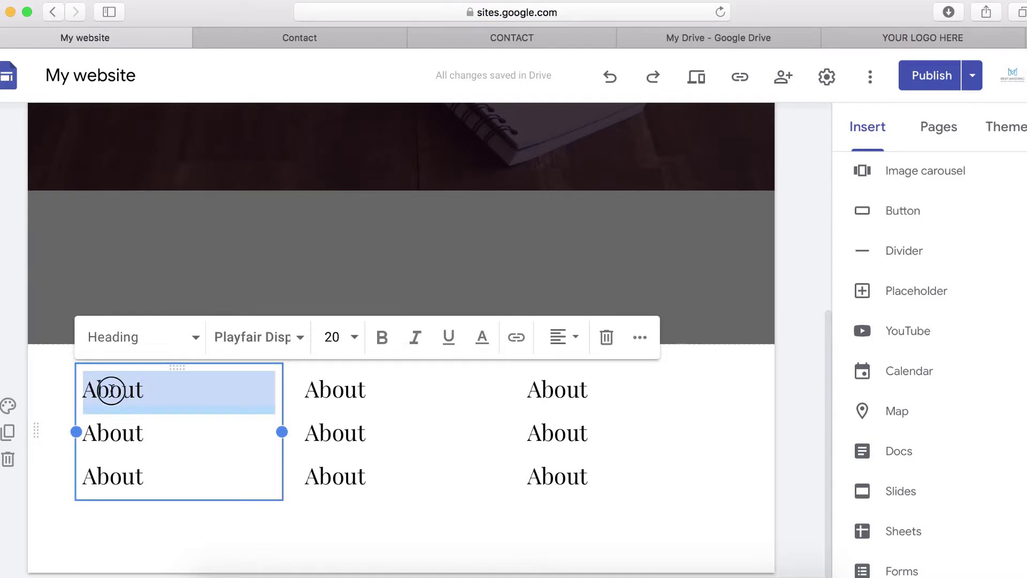
left_click(112, 393)
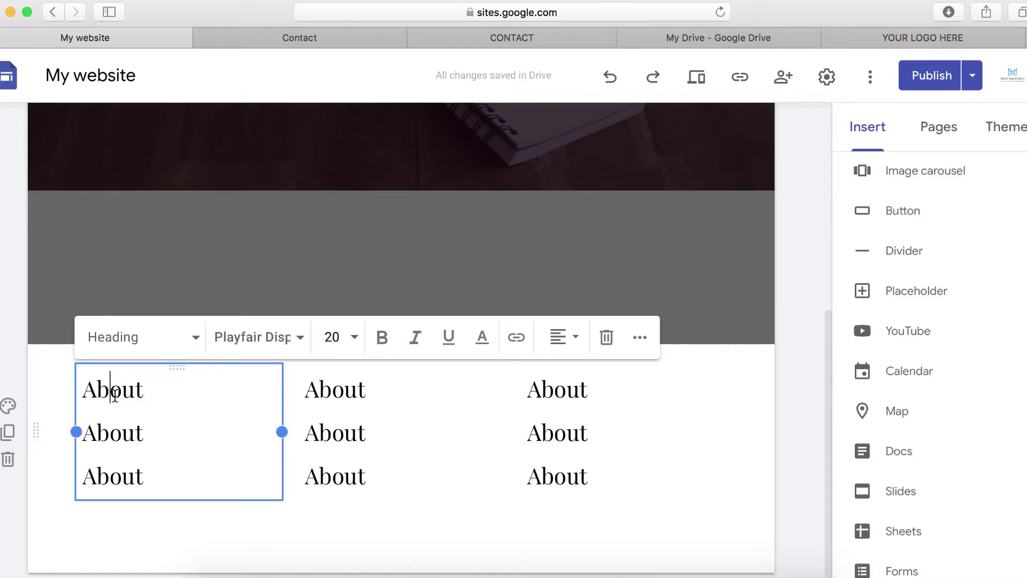
left_click_drag(148, 394, 82, 390)
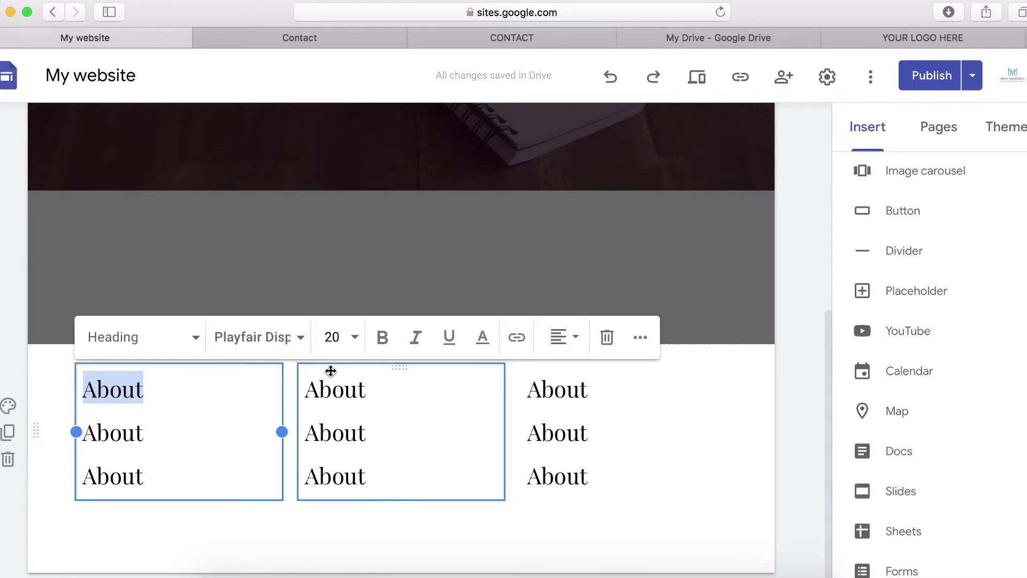
left_click(517, 337)
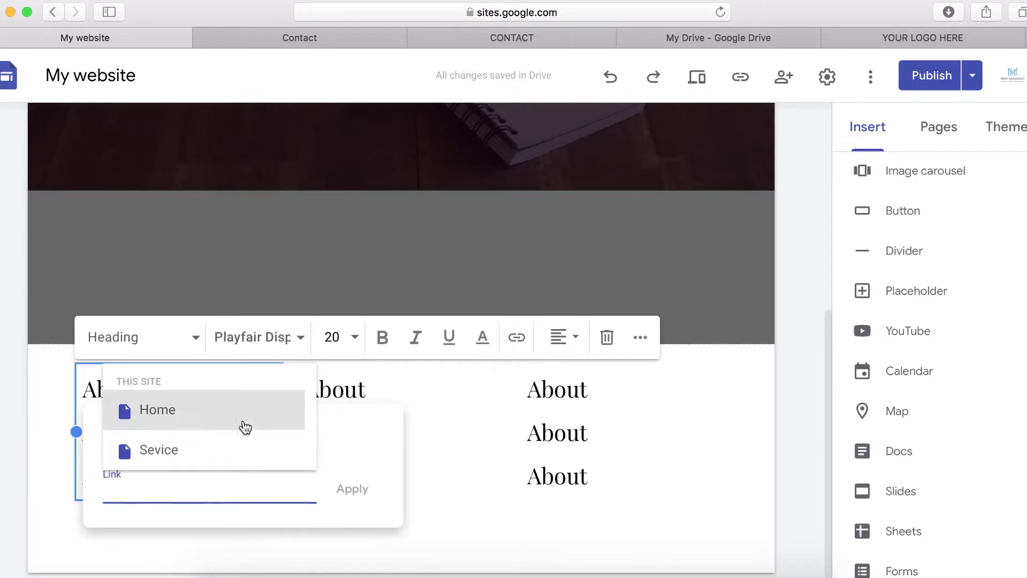
left_click(170, 425)
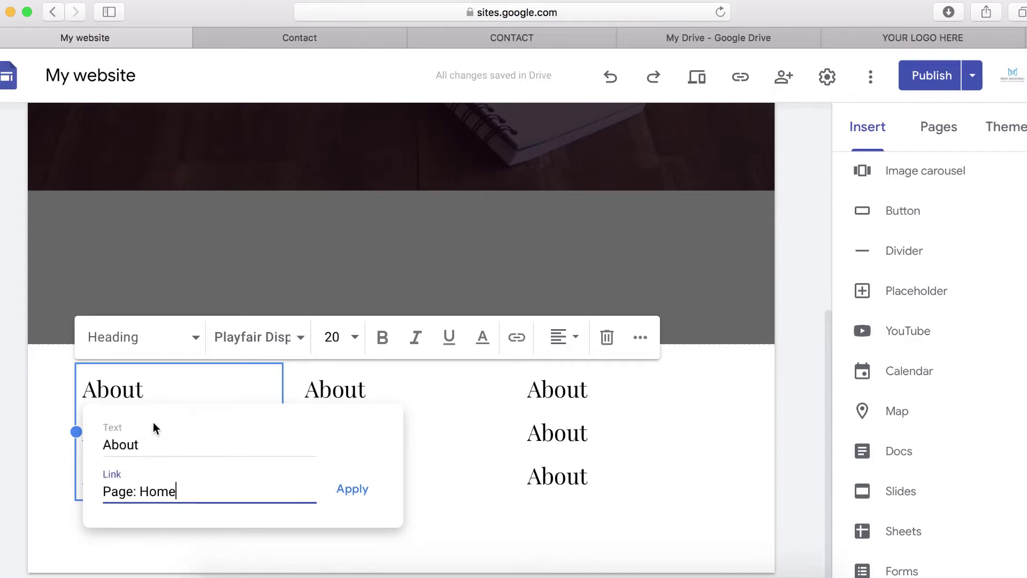
left_click(354, 489)
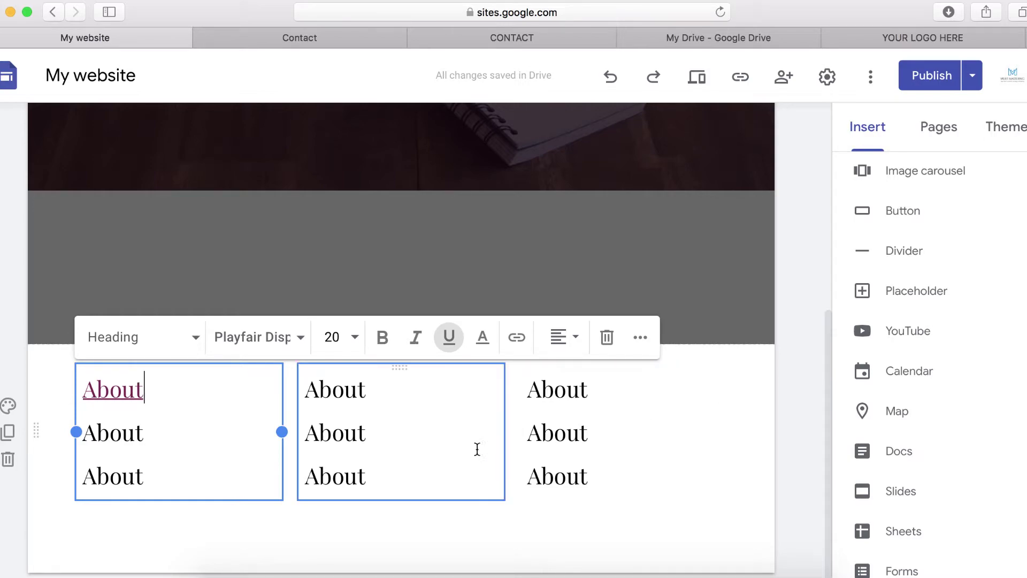
left_click(666, 432)
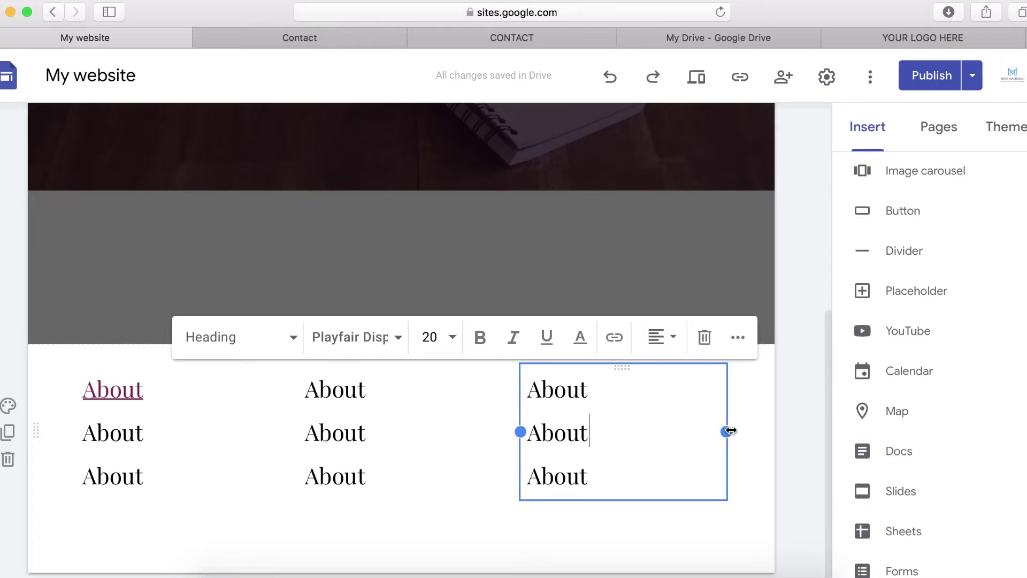
- Centre-align the three About lines in the right and middle columns
left_click(630, 522)
mouse_move(624, 516)
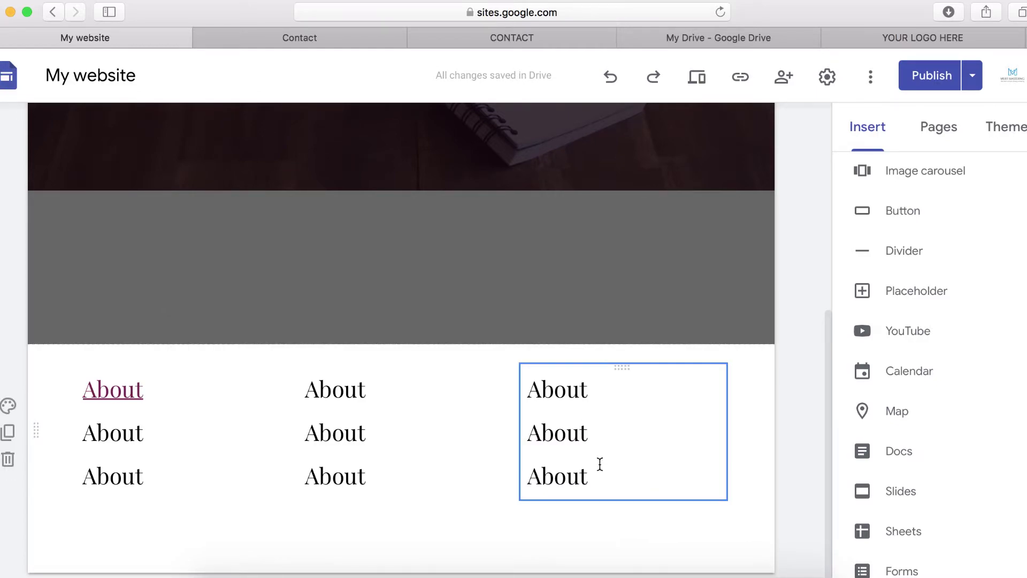
left_click_drag(599, 477, 522, 389)
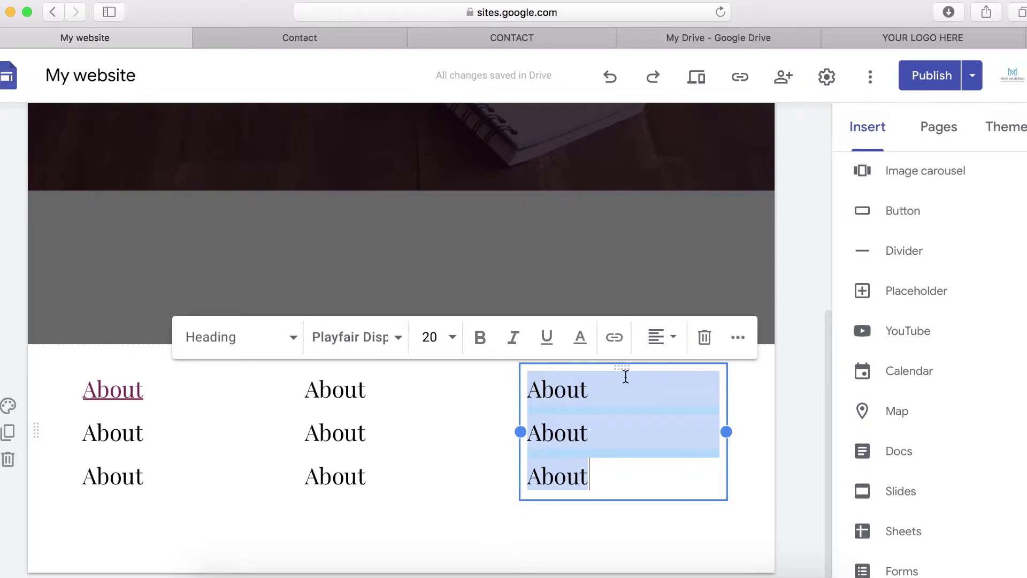
left_click(669, 339)
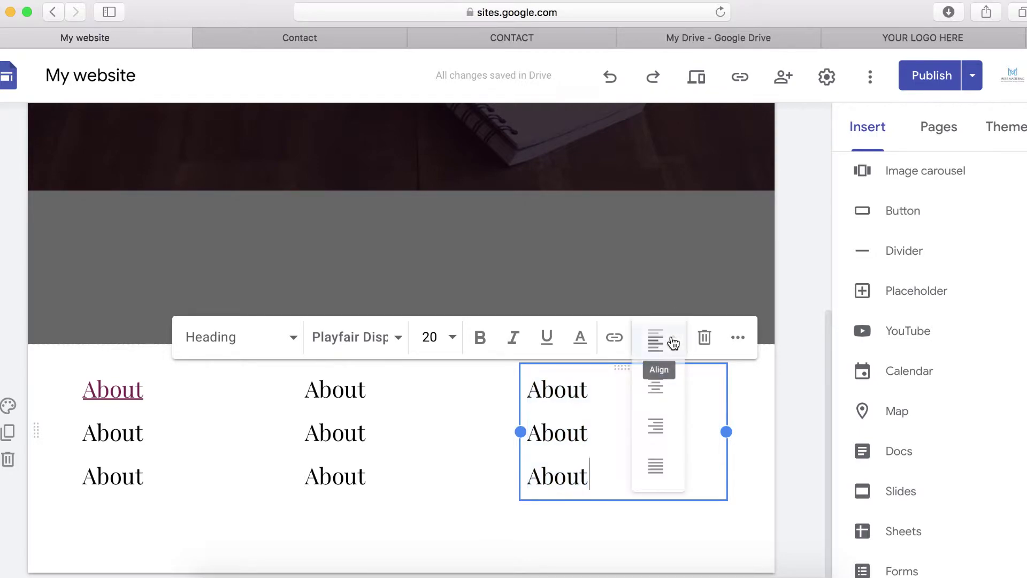
left_click(663, 396)
left_click(673, 465)
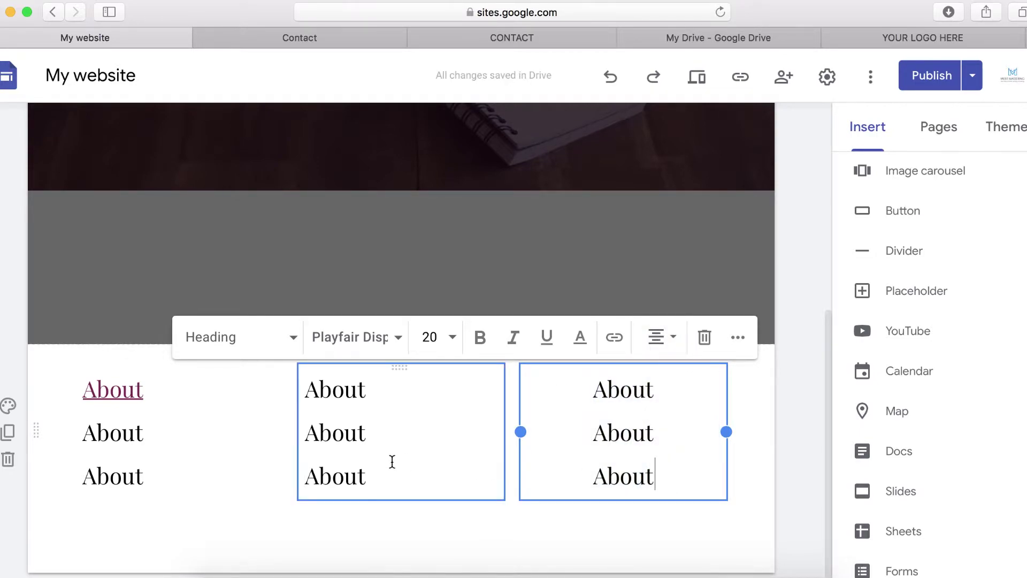
left_click_drag(377, 477, 300, 399)
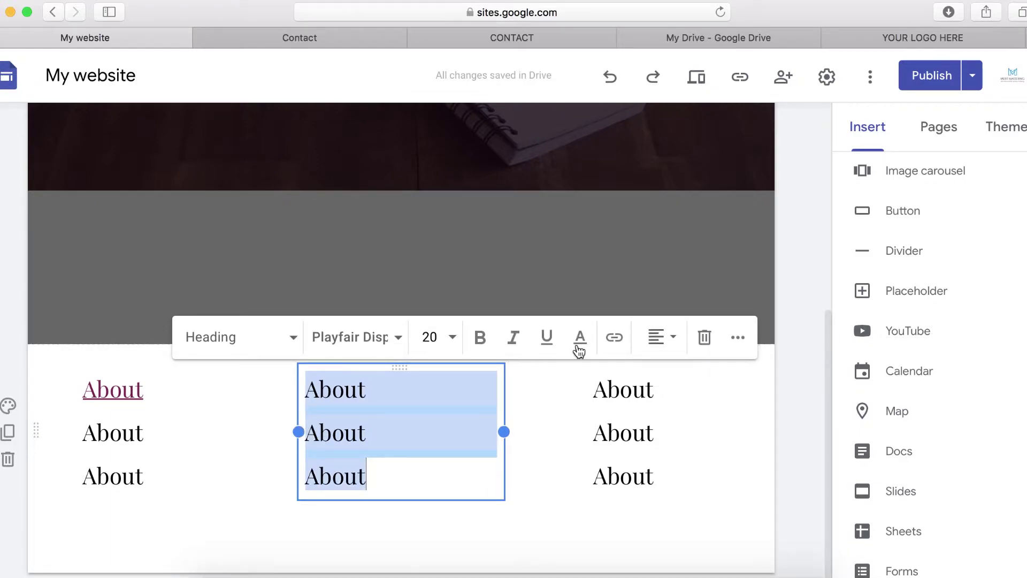
left_click(673, 340)
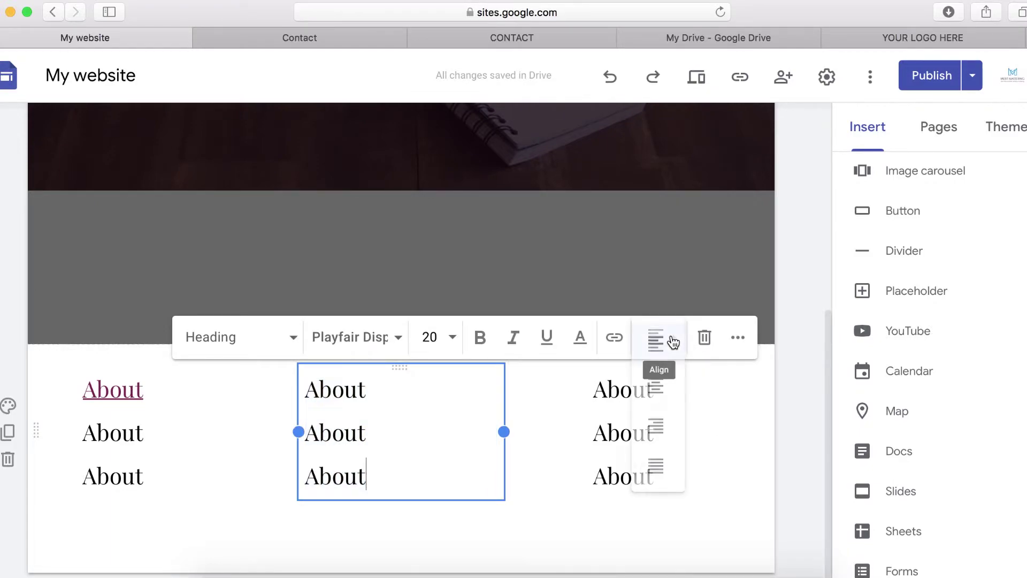
left_click(656, 395)
- Centre-align the left column's three About lines as well
left_click(166, 473)
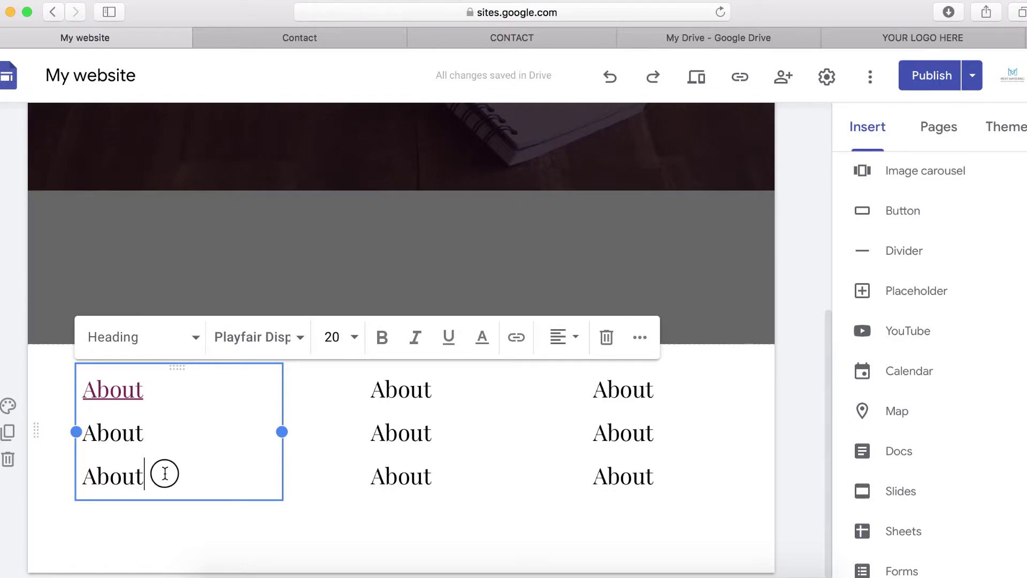
left_click_drag(164, 473, 64, 396)
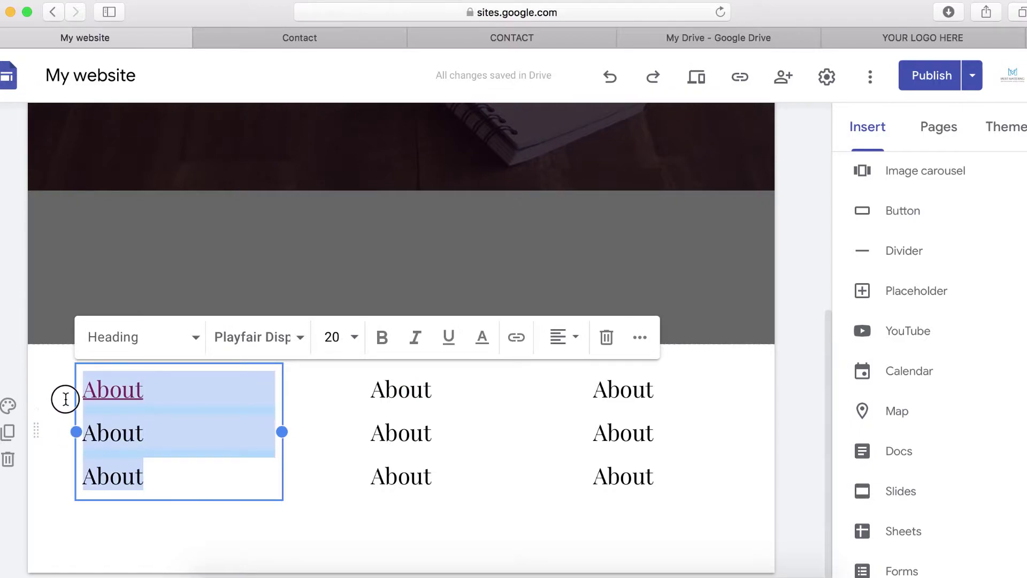
left_click(575, 343)
left_click(559, 391)
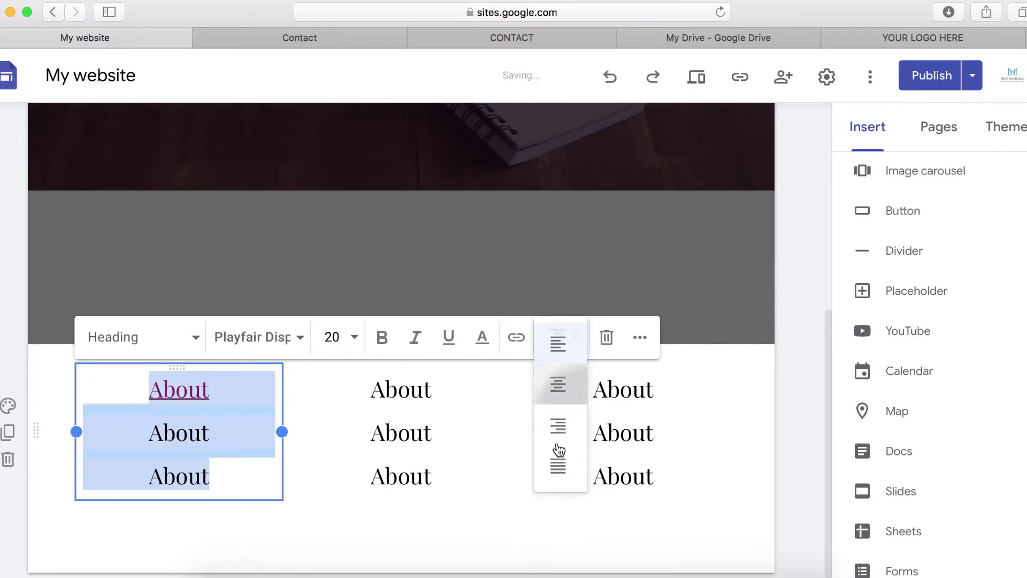
left_click(577, 549)
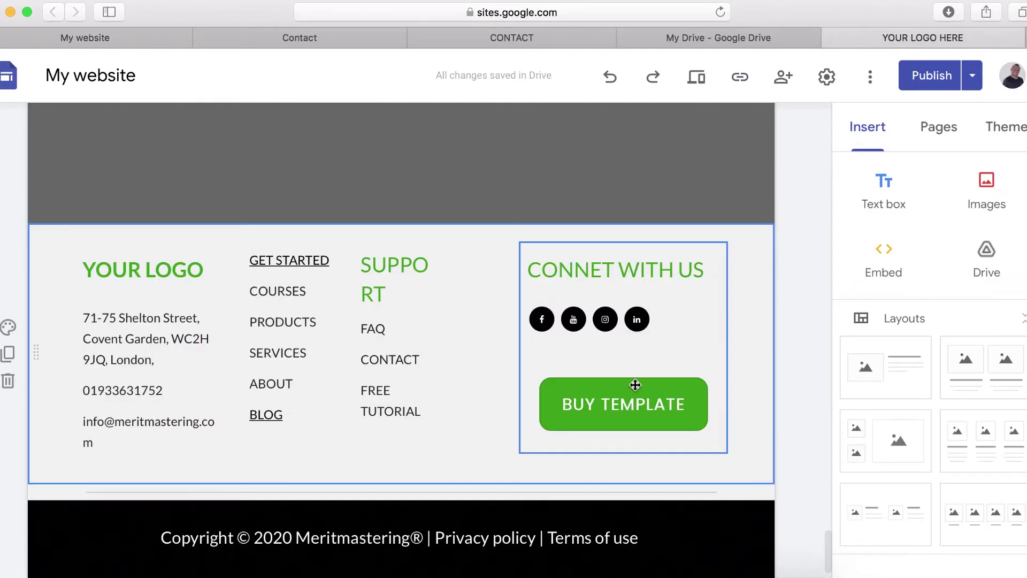
- Copy the complete HTML code of the reference footer's social-icons embed
left_click(607, 320)
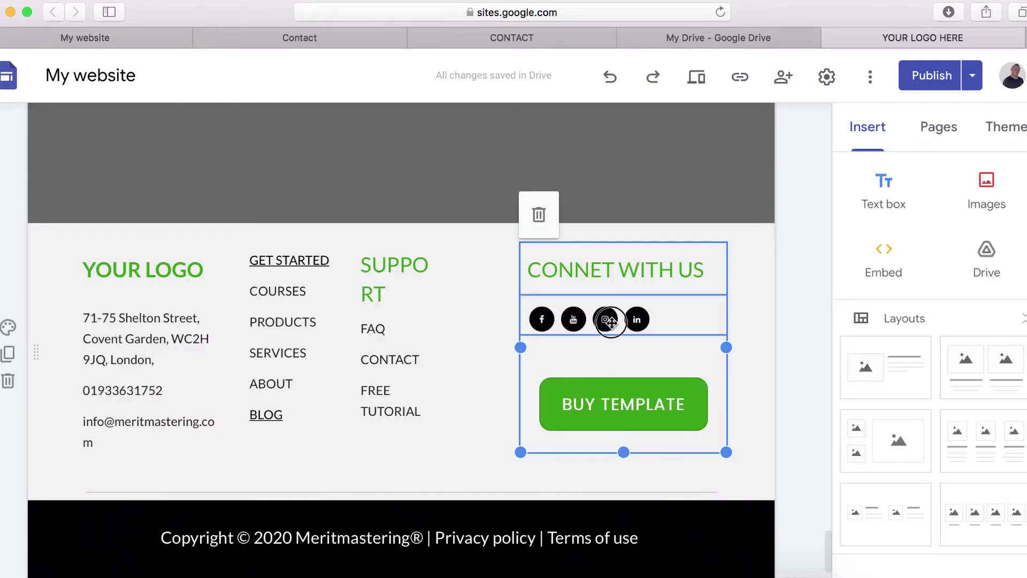
left_click(607, 320)
left_click(538, 267)
key("super+v")
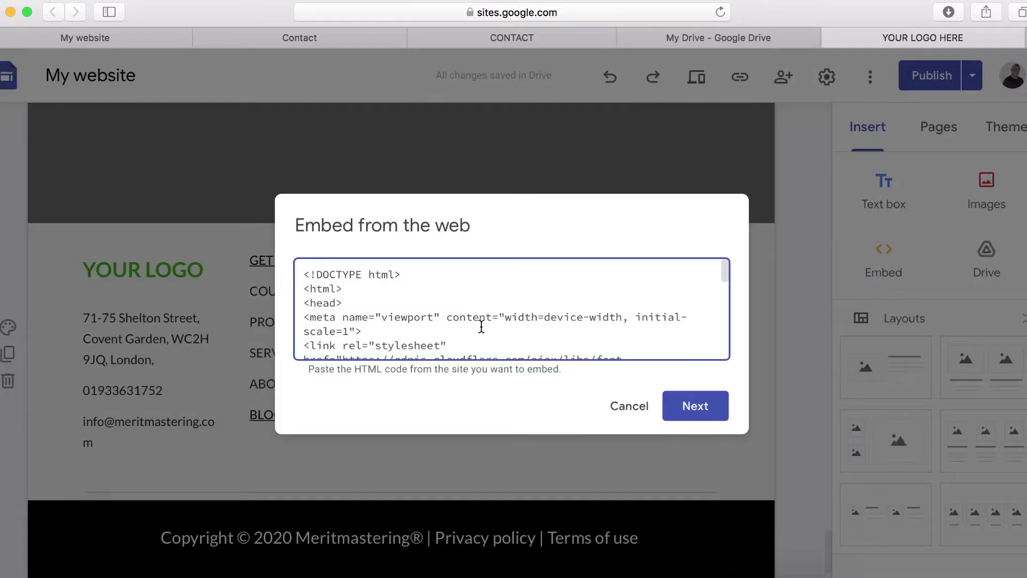
left_click_drag(302, 278, 519, 537)
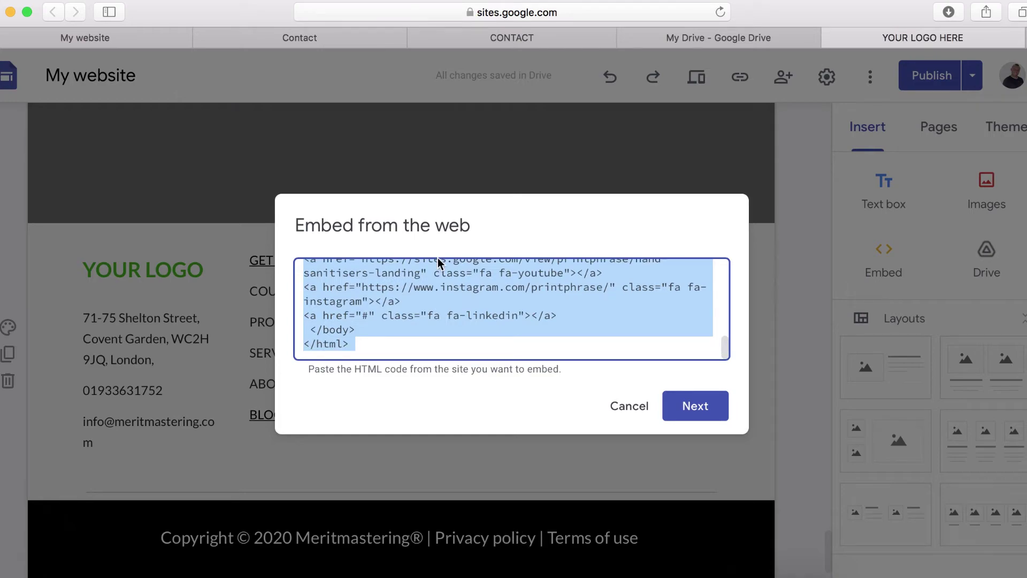
right_click(404, 298)
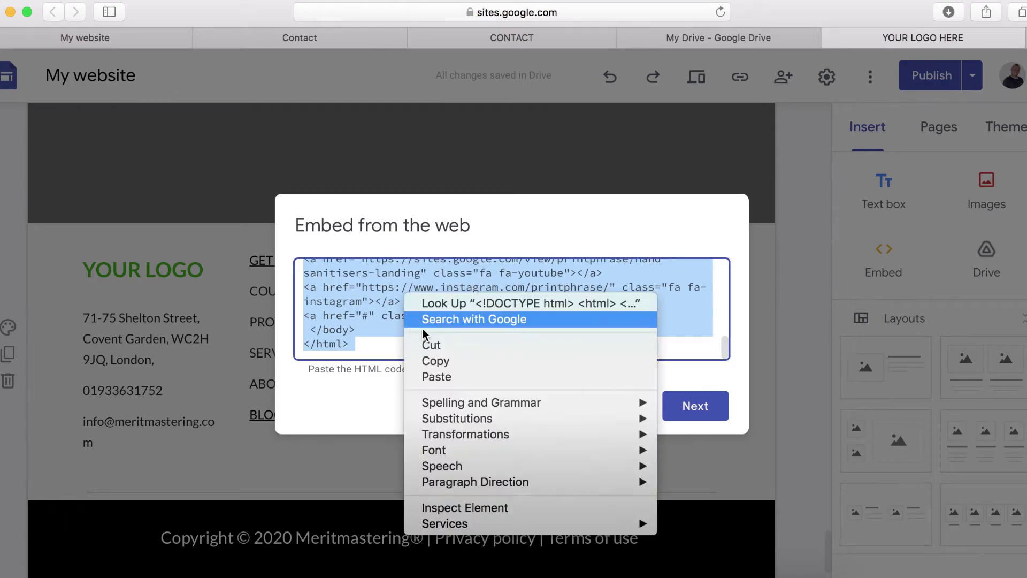
left_click(436, 360)
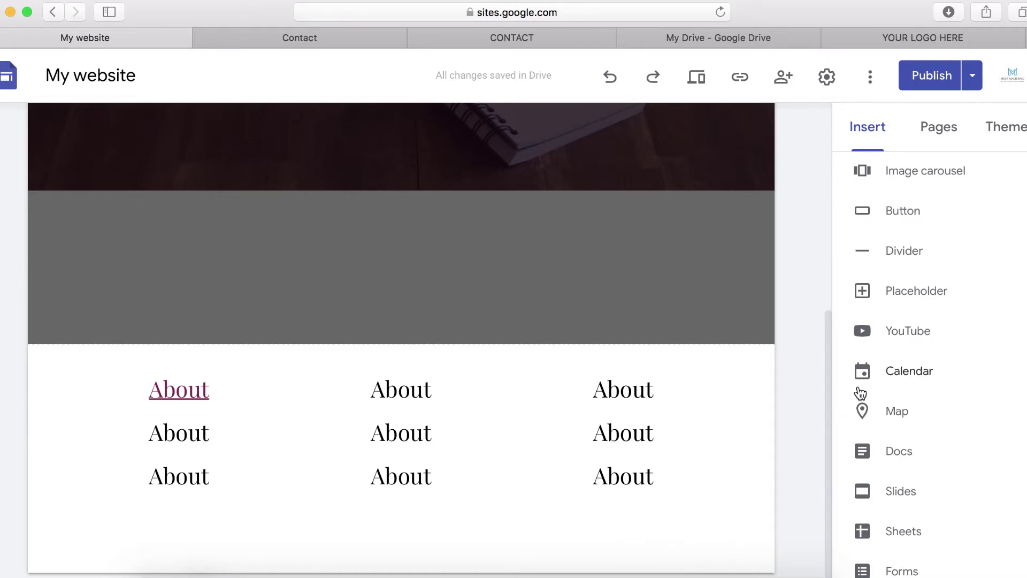
- Paste the copied HTML into a new Embed code block and insert the four social icons
scroll(859, 402, "up", 10)
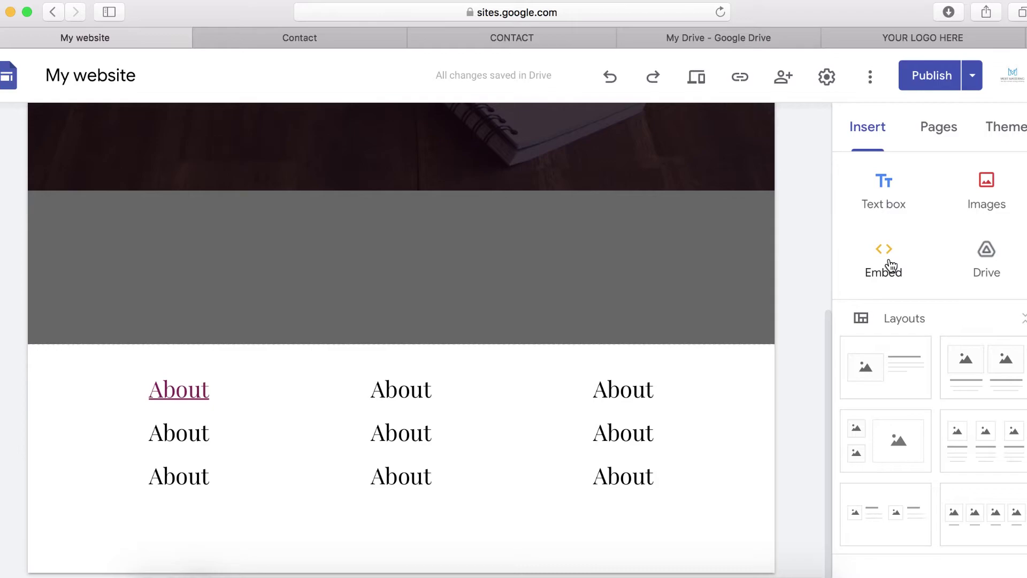
left_click(889, 262)
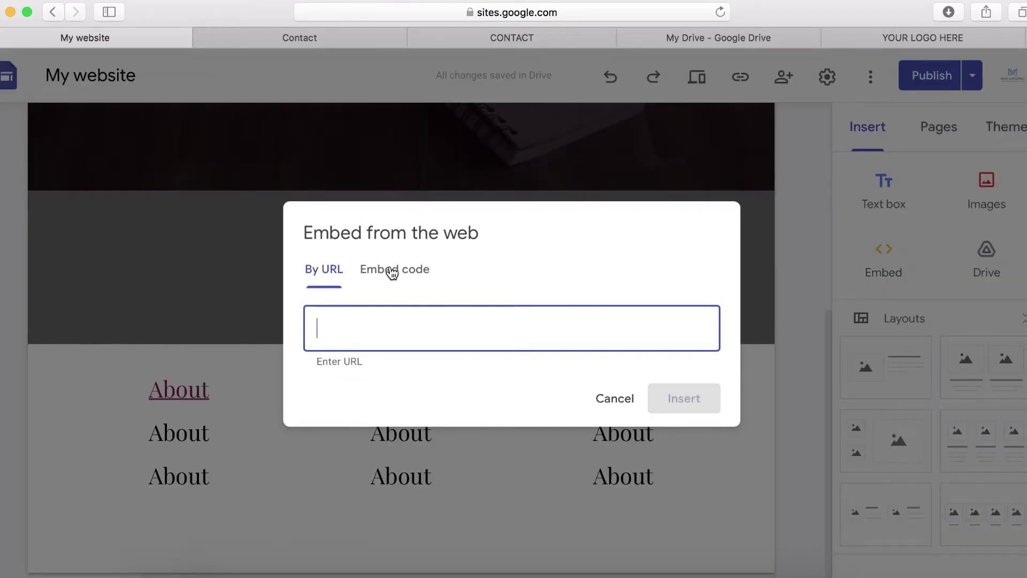
left_click(392, 273)
key("super+v")
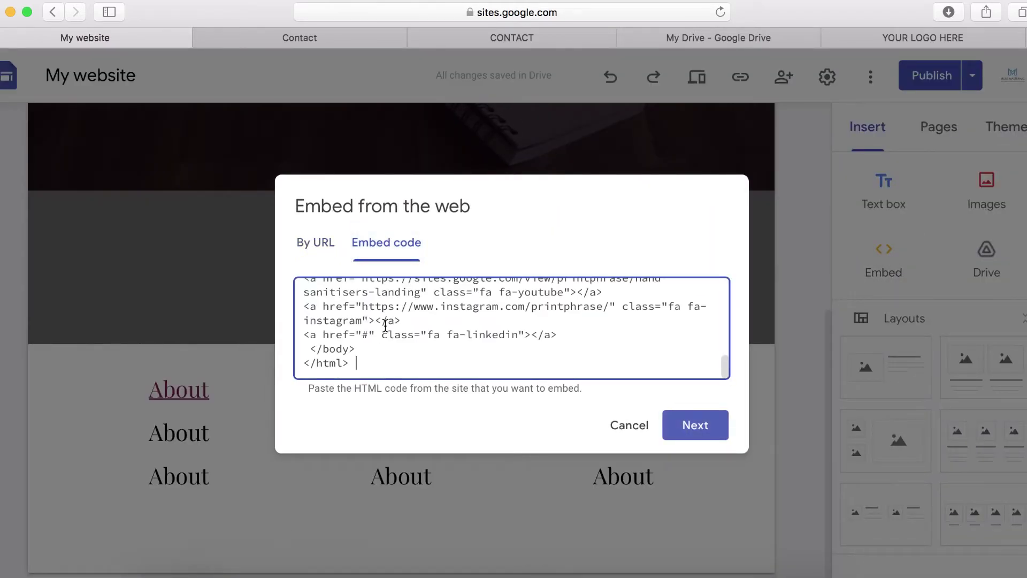
left_click(695, 434)
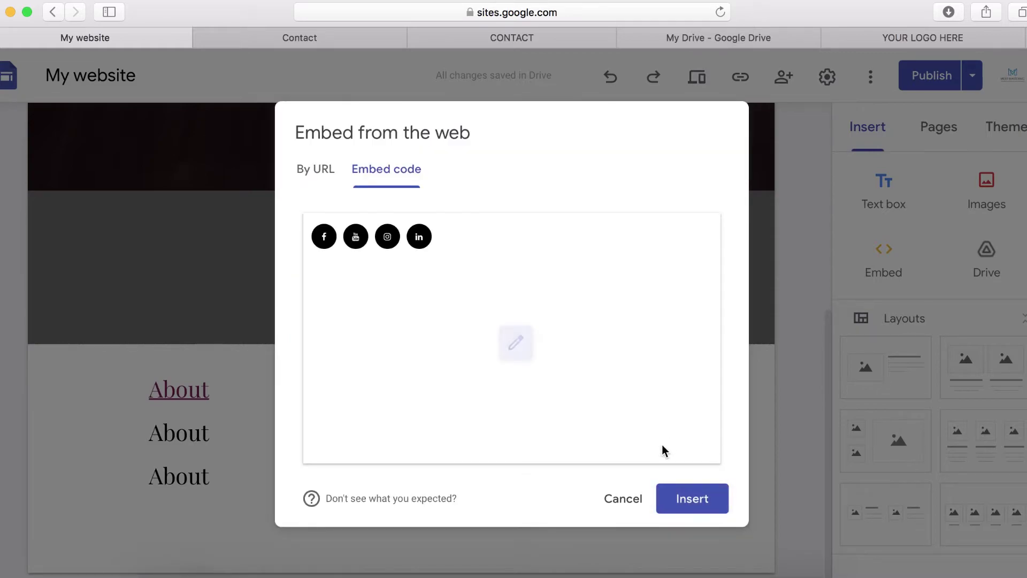
left_click(702, 502)
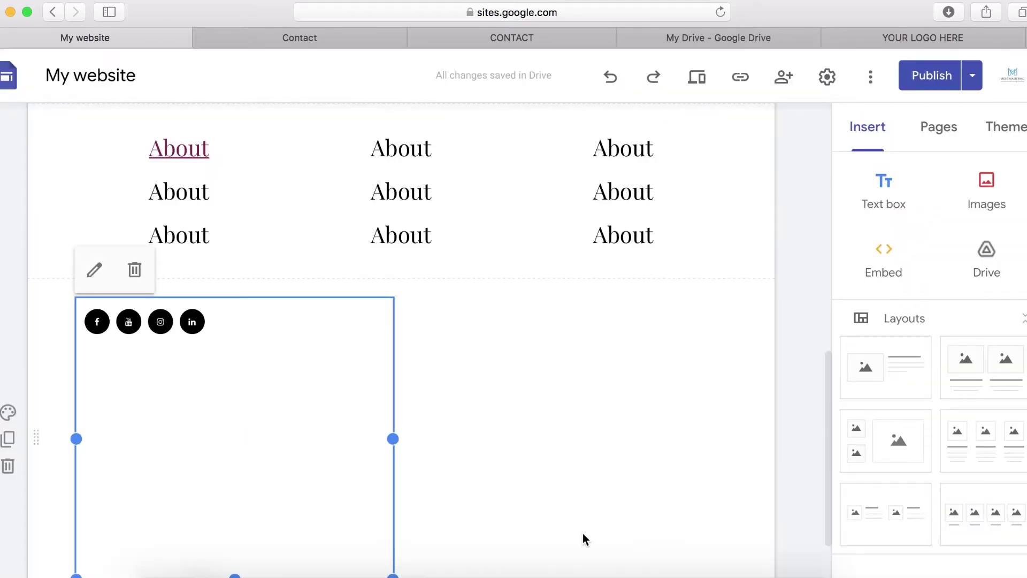
- Shrink the social-icons embed's height and width
scroll(324, 502, "down", 3)
mouse_move(234, 514)
left_mouse_down()
mouse_move(259, 344)
mouse_move(223, 527)
mouse_move(236, 497)
left_mouse_up()
left_click(238, 477)
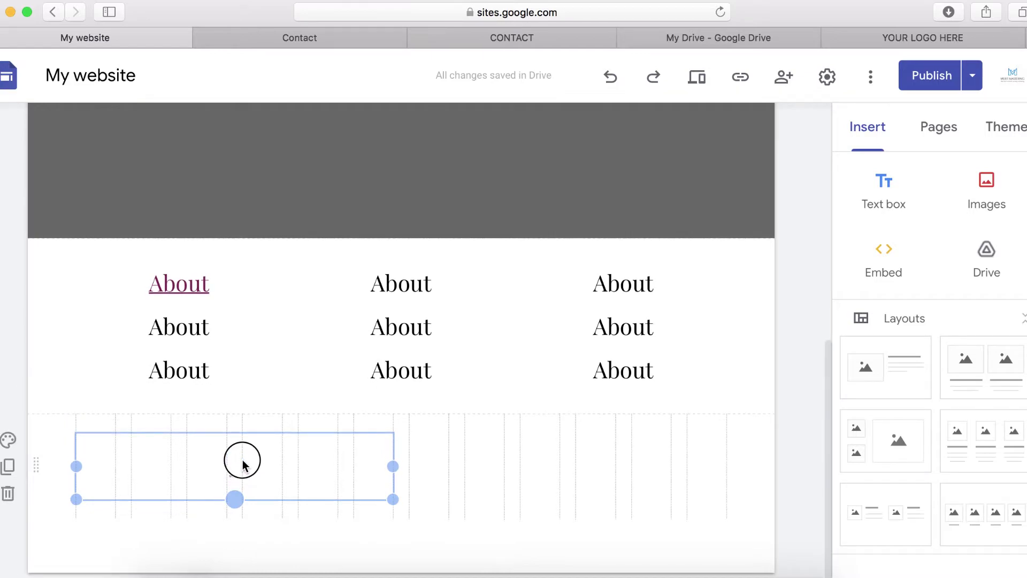
left_click_drag(392, 476, 242, 481)
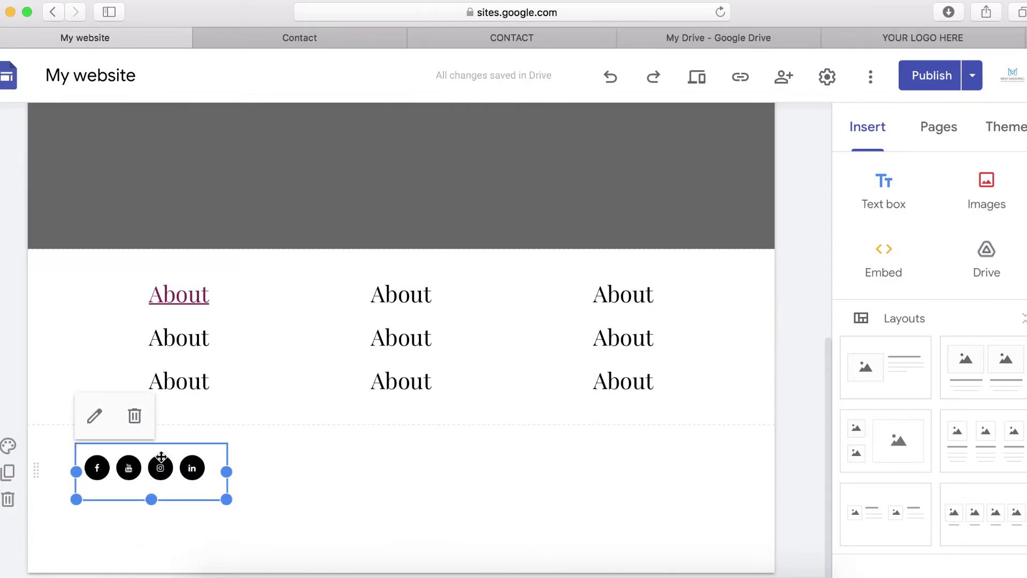
- Move the social-icons embed into its own row beneath the right-hand About column
left_click_drag(161, 455, 633, 405)
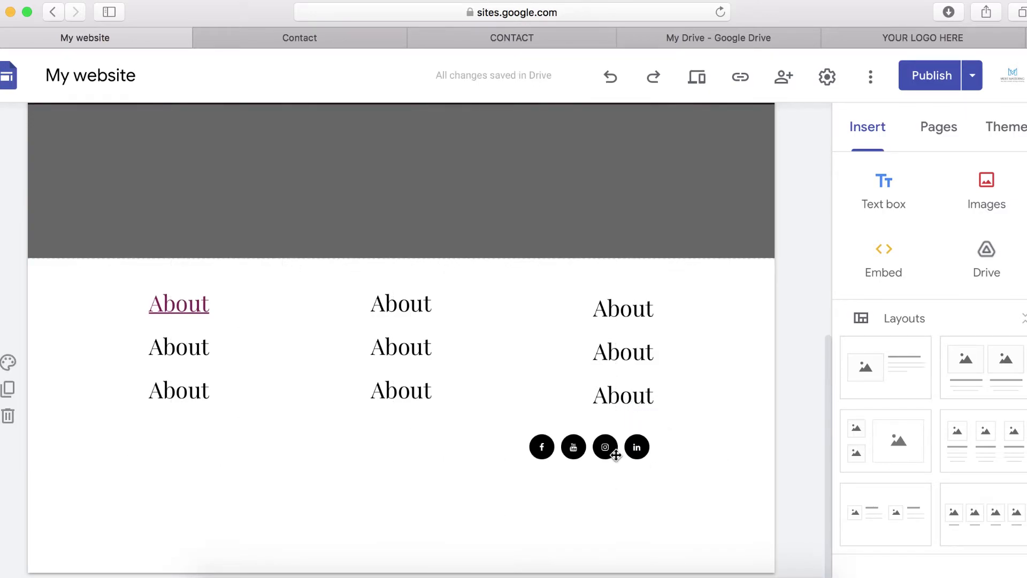
left_click(634, 452)
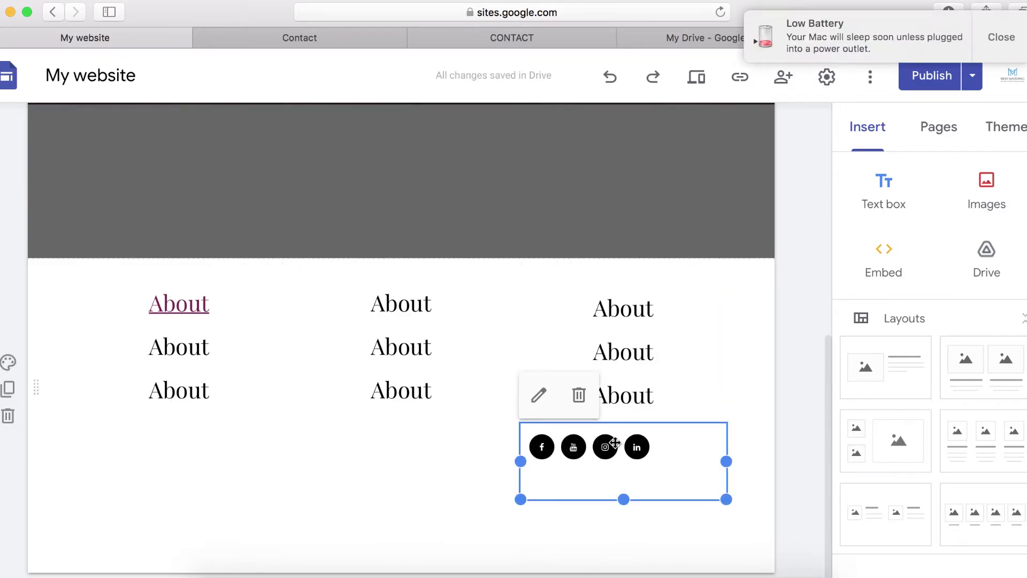
left_click_drag(610, 441, 620, 522)
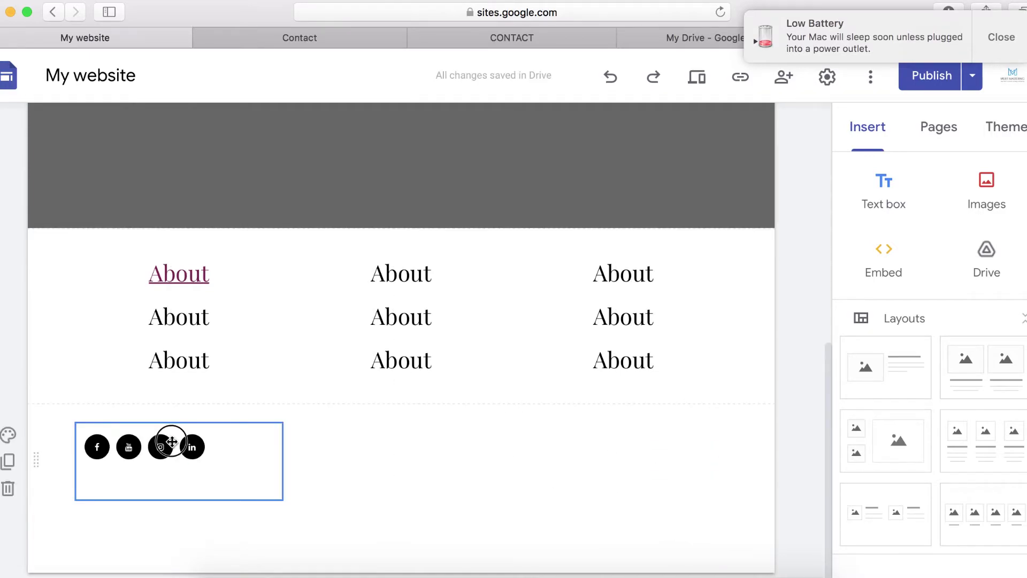
left_click_drag(171, 442, 676, 464)
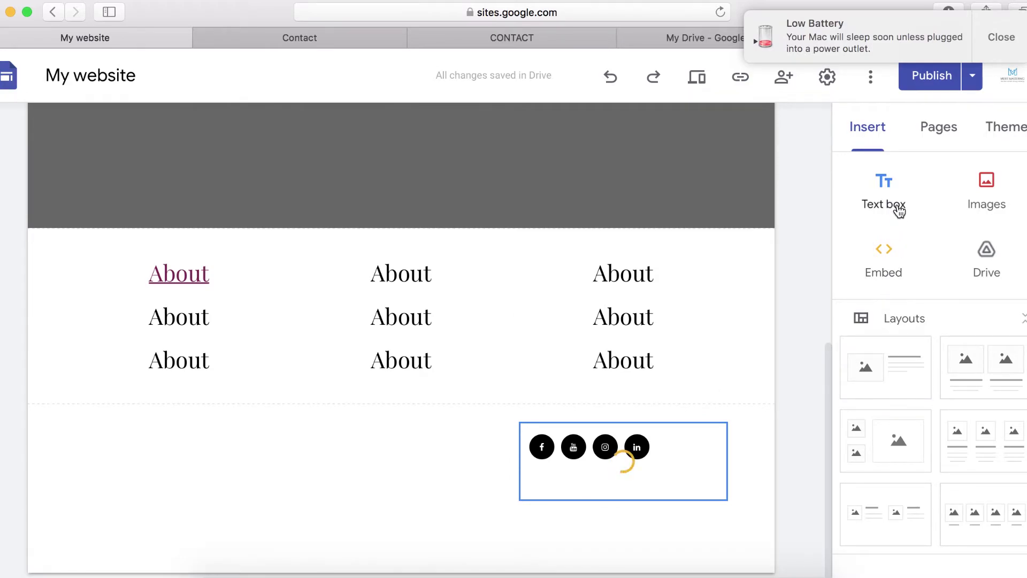
- Add a new text box and type 'Connect With Us'
left_click(1002, 39)
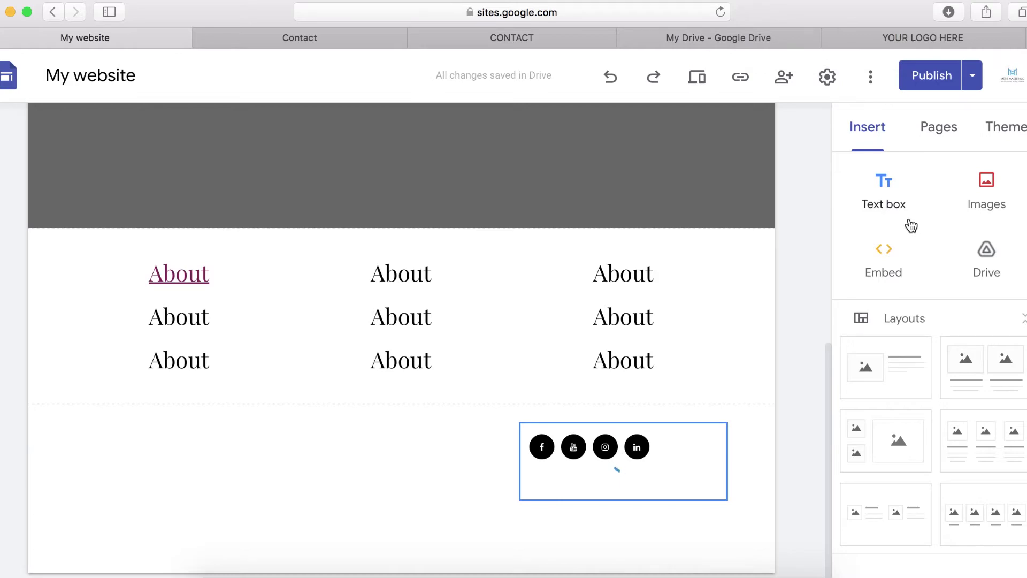
left_click(897, 210)
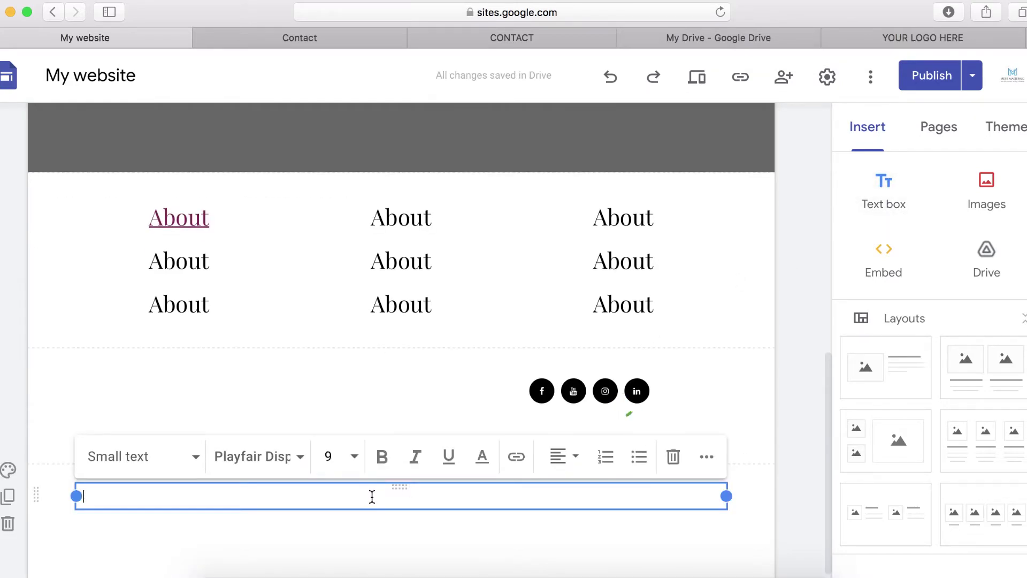
type("co")
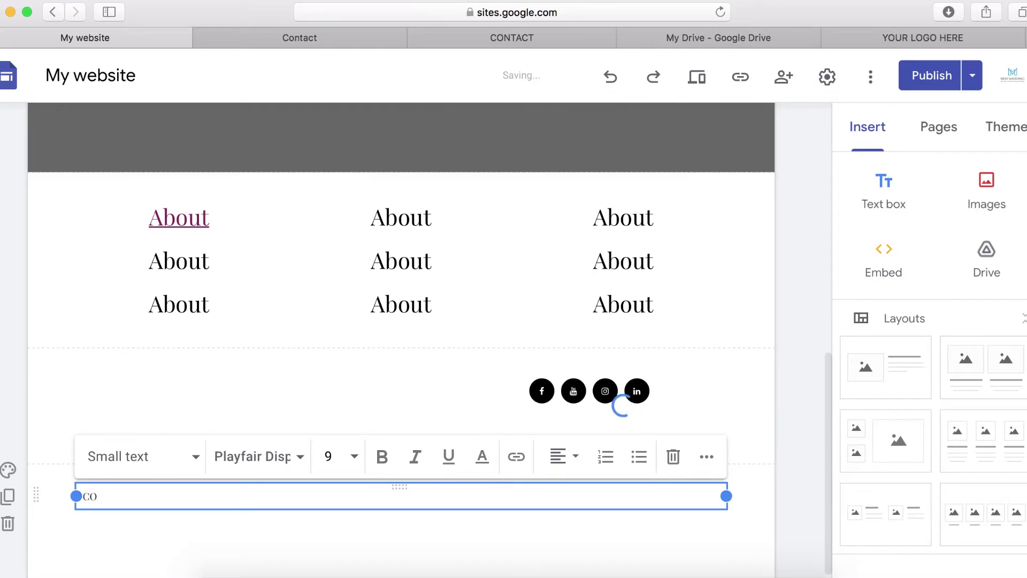
key("BackSpace")
type("onnect ")
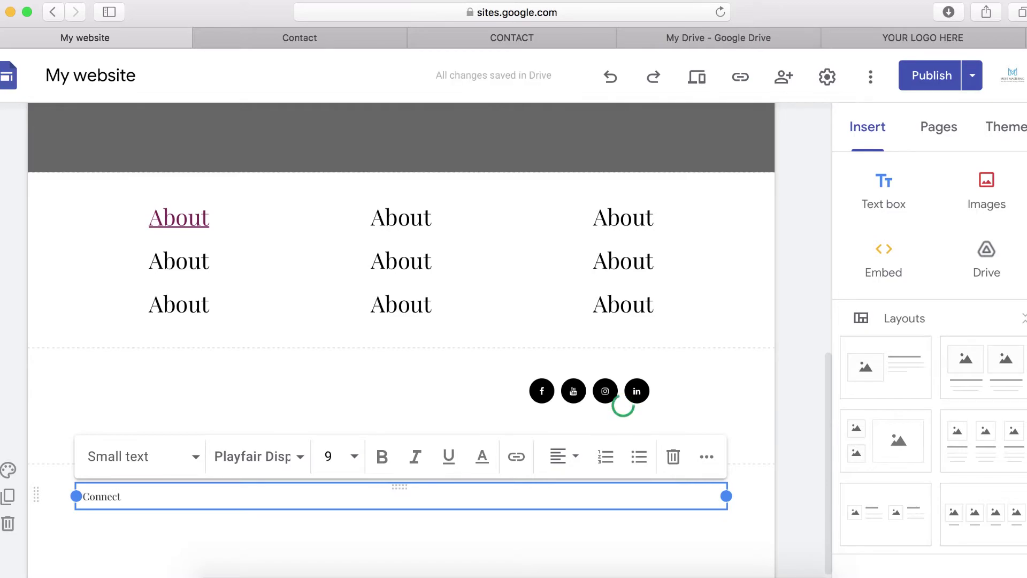
type("With Us")
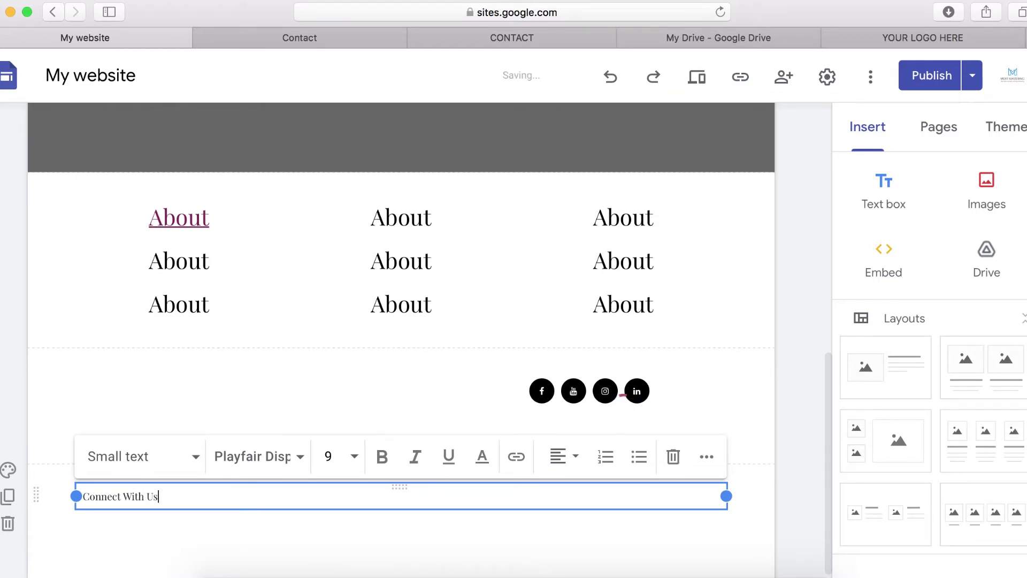
- Make 'Connect With Us' a bold green Heading
triple_click(160, 493)
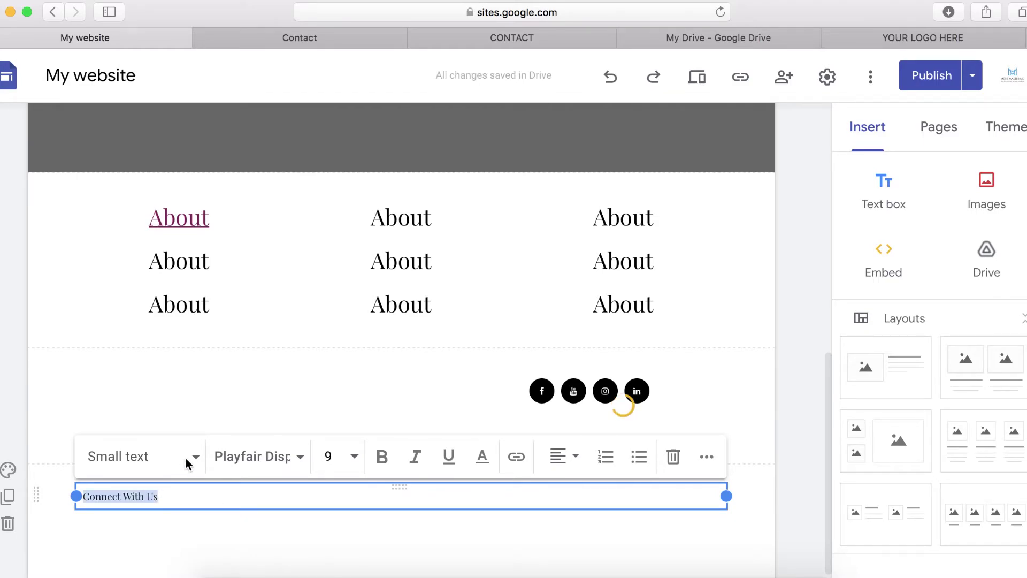
left_click(194, 461)
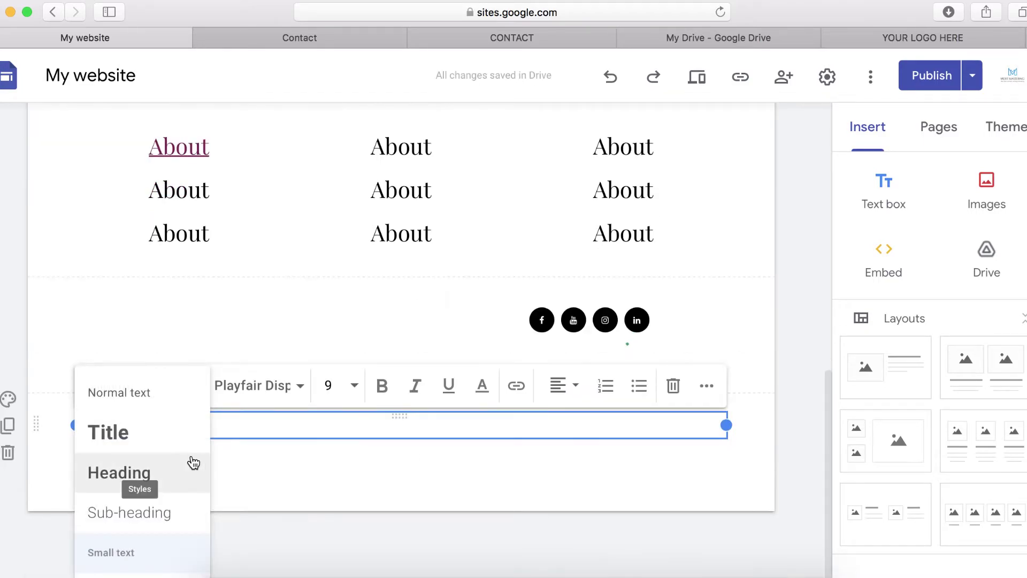
left_click(147, 486)
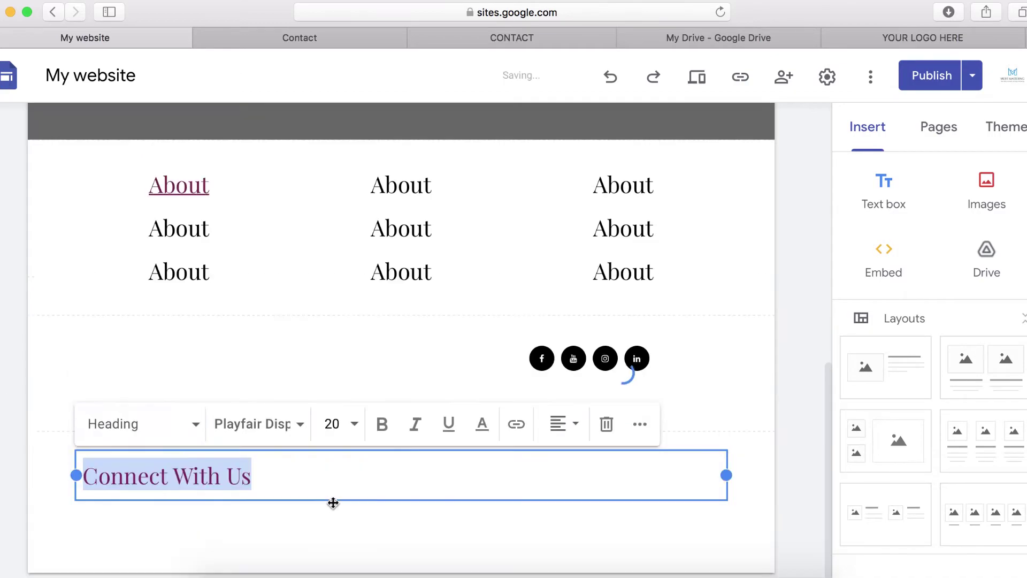
left_click(343, 428)
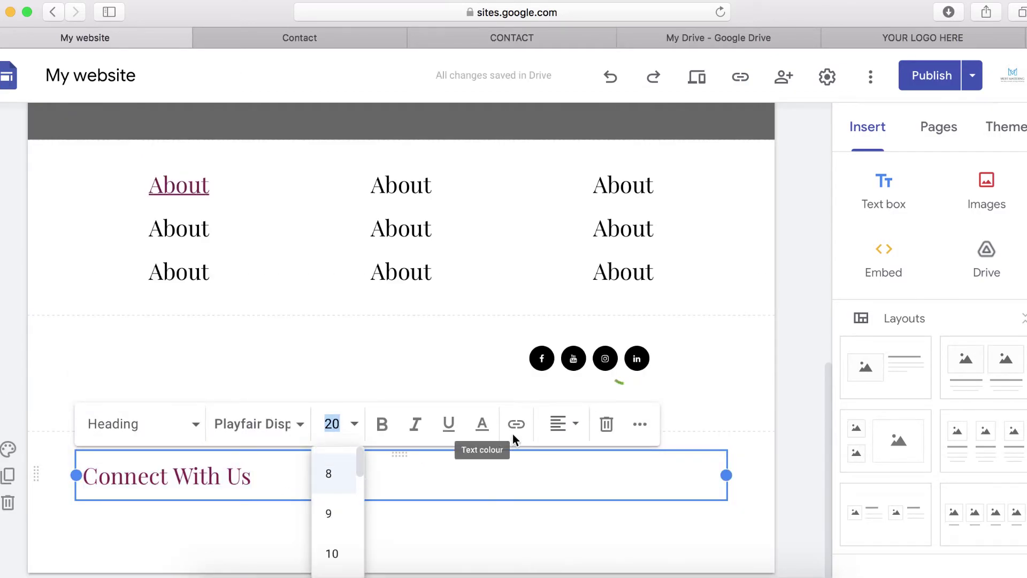
left_click(483, 427)
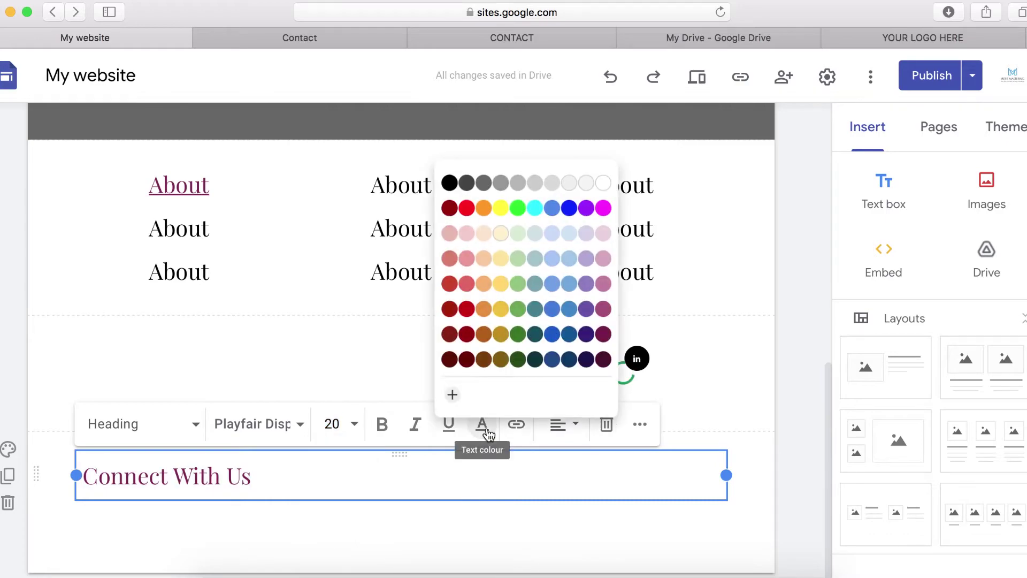
left_click(518, 309)
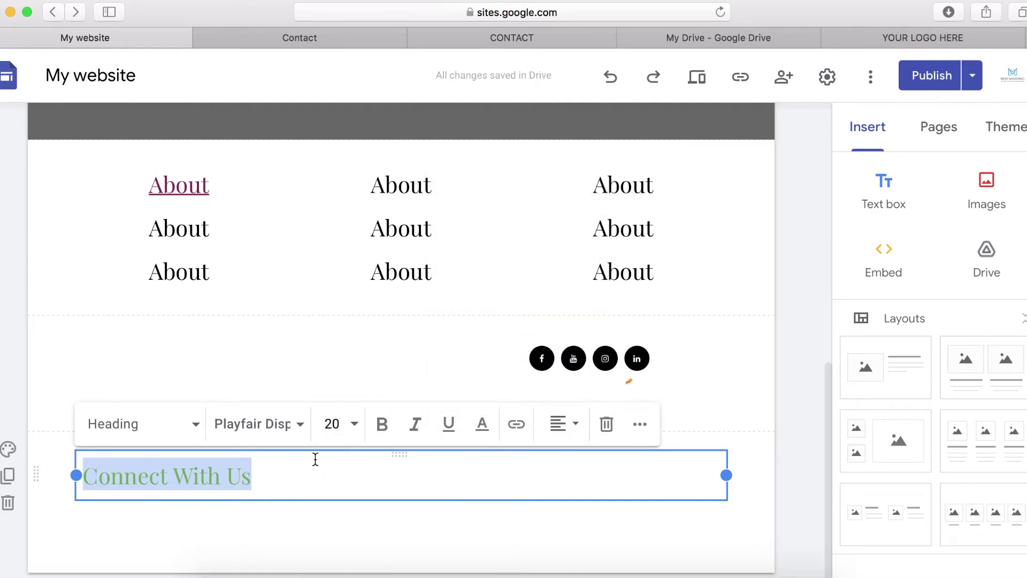
left_click(380, 425)
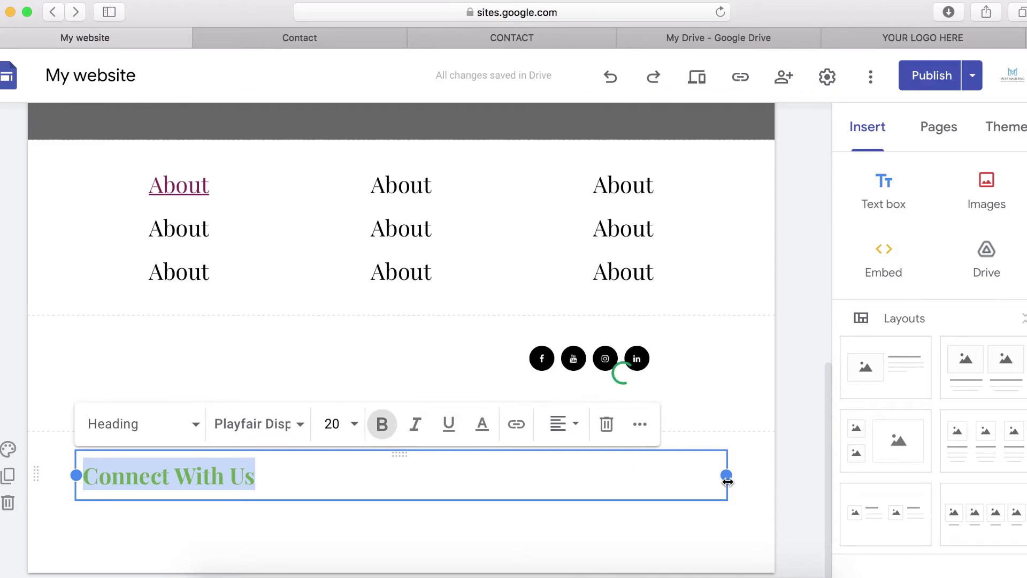
- Narrow the heading box and place it directly above the social icons
left_click_drag(728, 480, 292, 480)
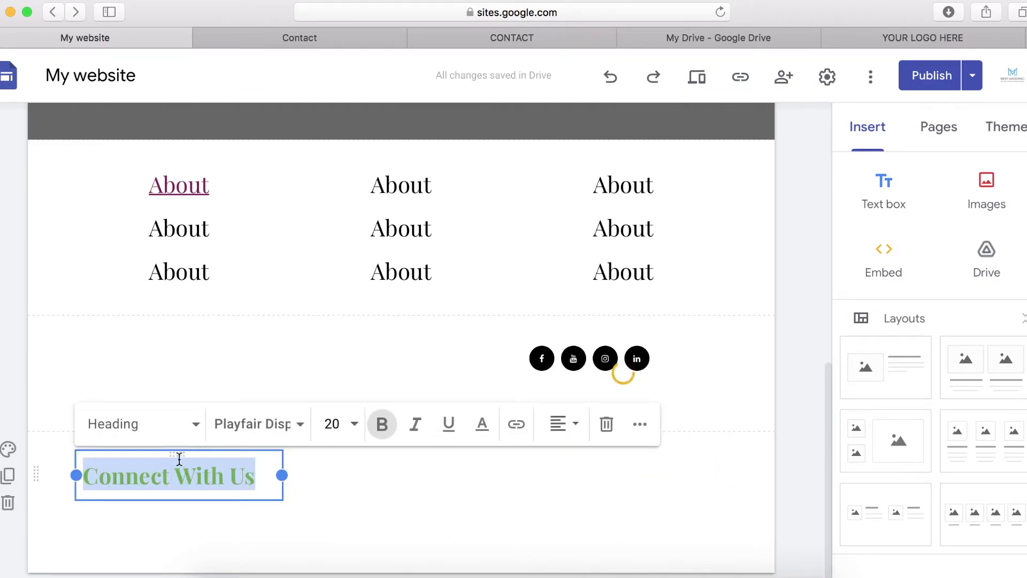
left_click_drag(179, 454, 605, 332)
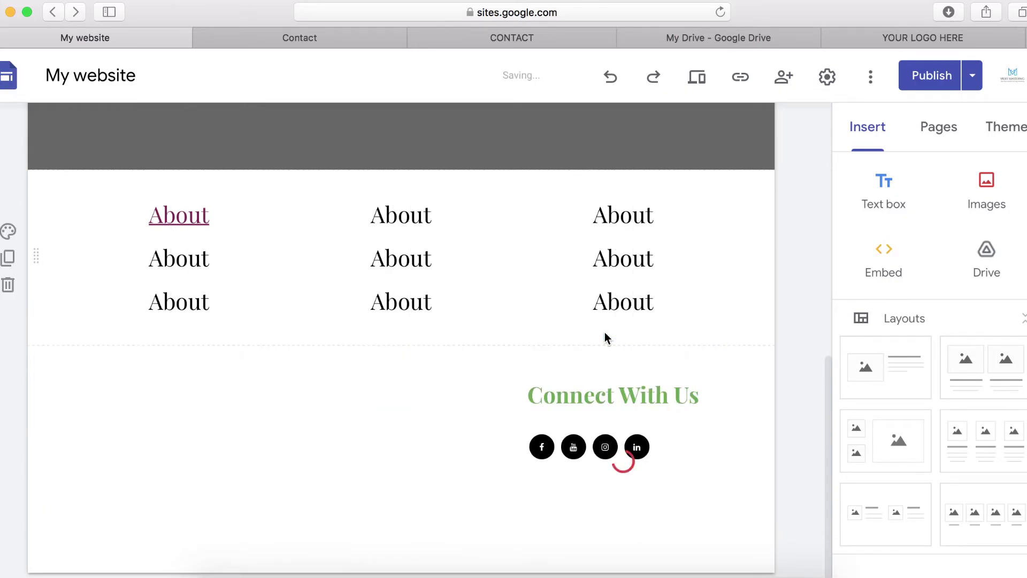
left_click(766, 445)
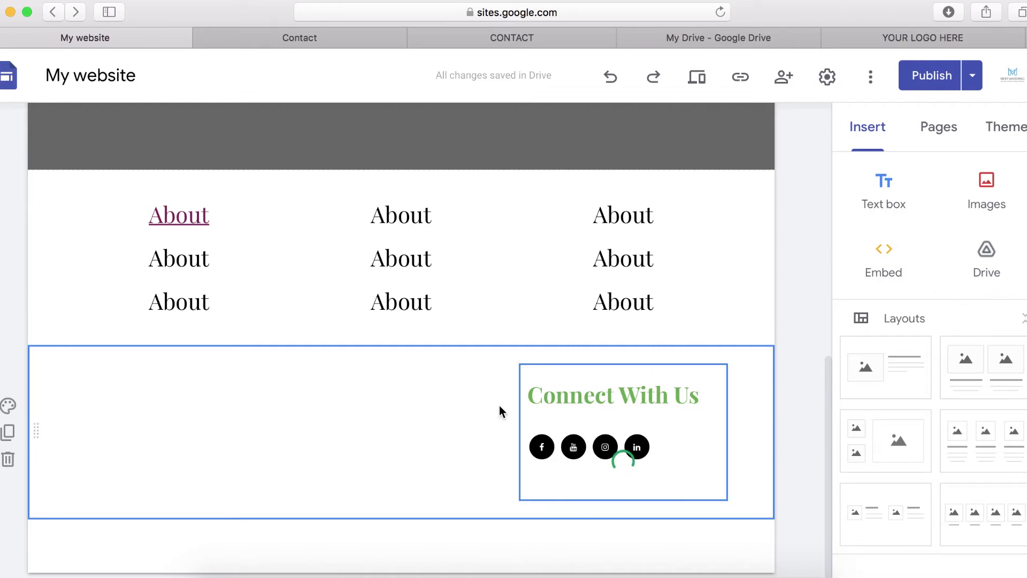
- Narrow the third and middle About columns by dragging their left edges rightwards
left_click(422, 378)
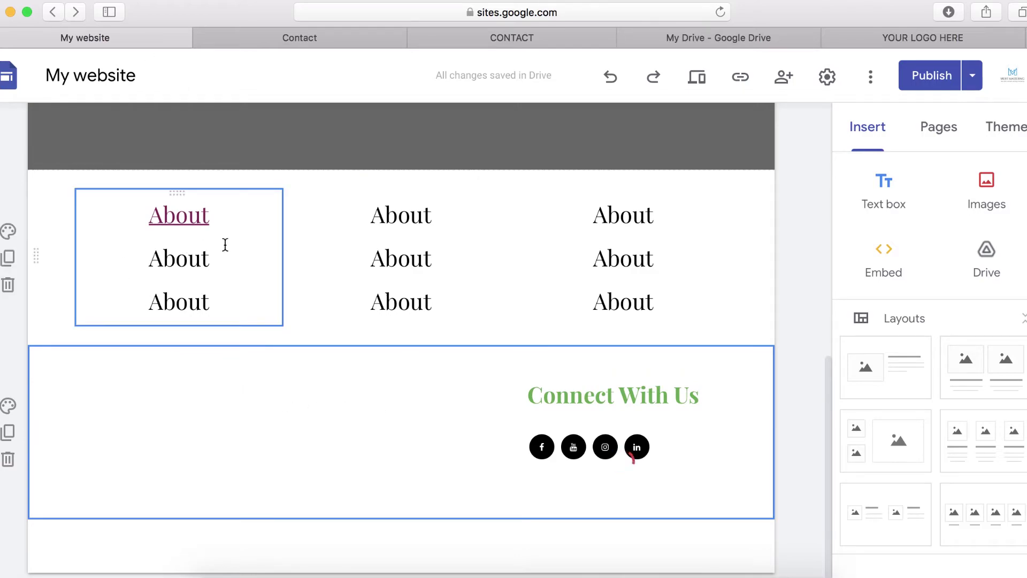
left_click_drag(403, 197, 470, 203)
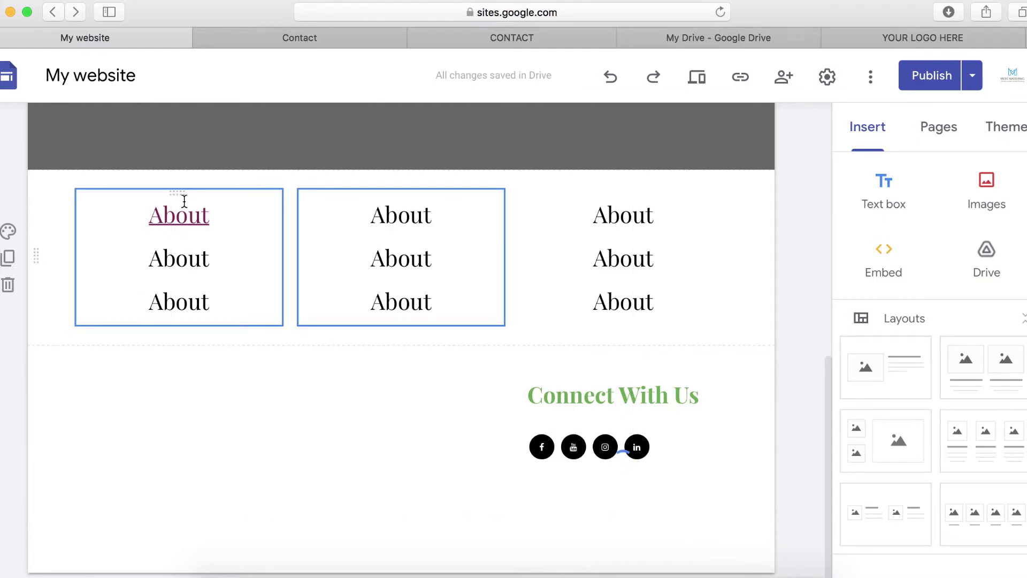
left_click_drag(178, 191, 231, 195)
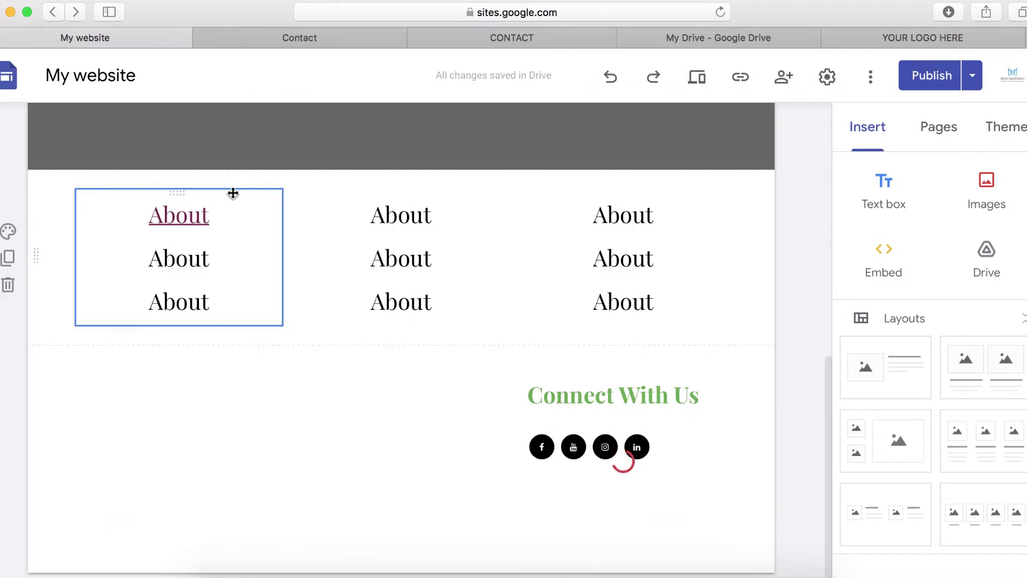
left_click(582, 244)
left_click_drag(523, 257, 583, 262)
left_click(424, 258)
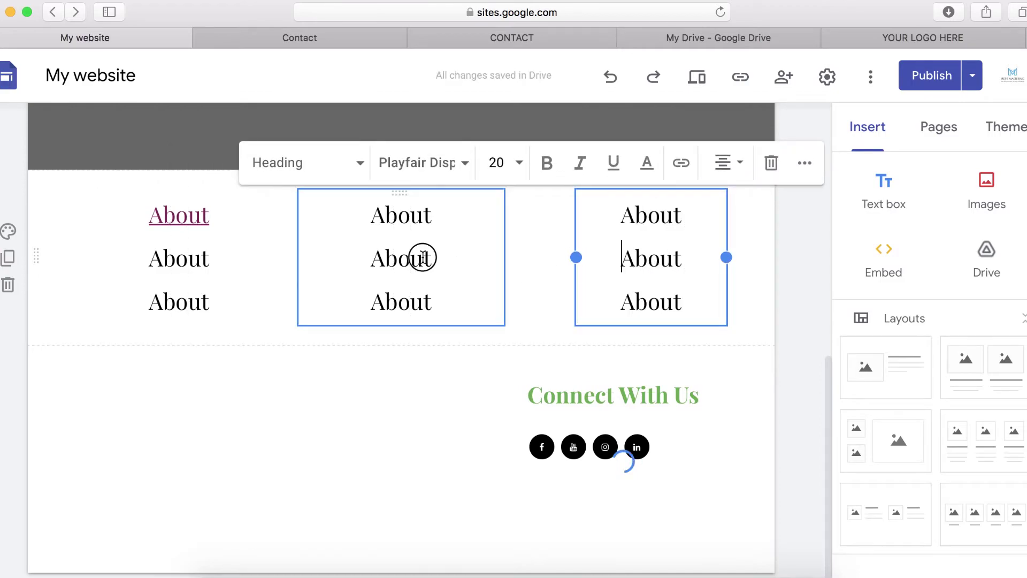
left_click_drag(299, 257, 378, 267)
left_click_drag(459, 277, 459, 277)
- Narrow the left About column, then duplicate the whole About section
left_click(199, 258)
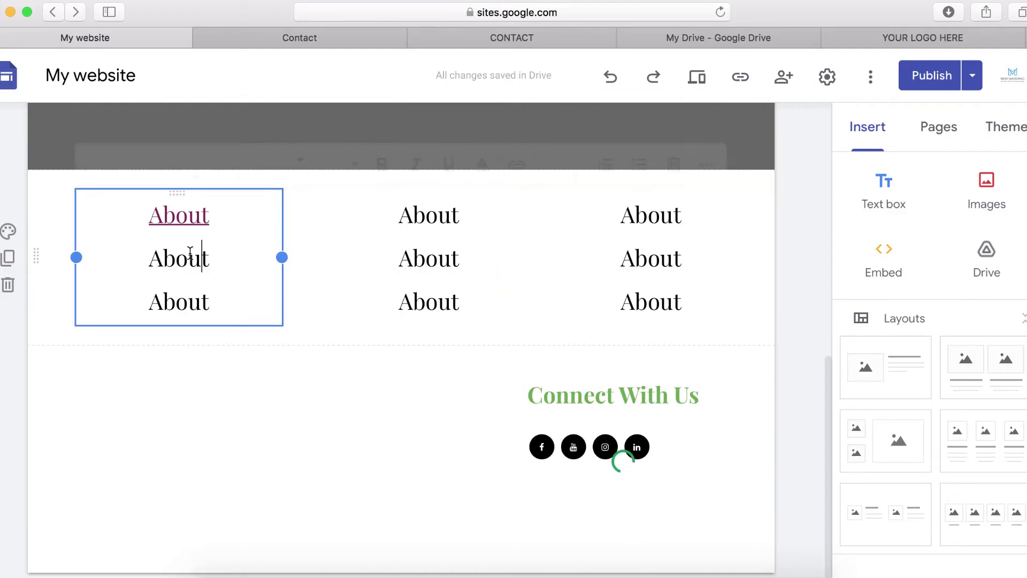
left_click_drag(77, 256, 337, 257)
left_click(114, 244)
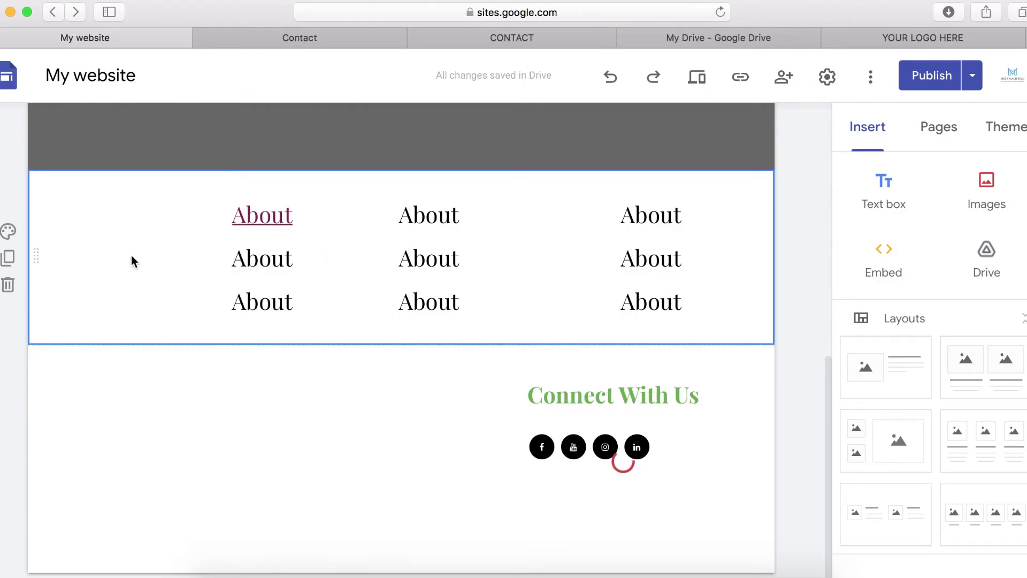
left_click(14, 260)
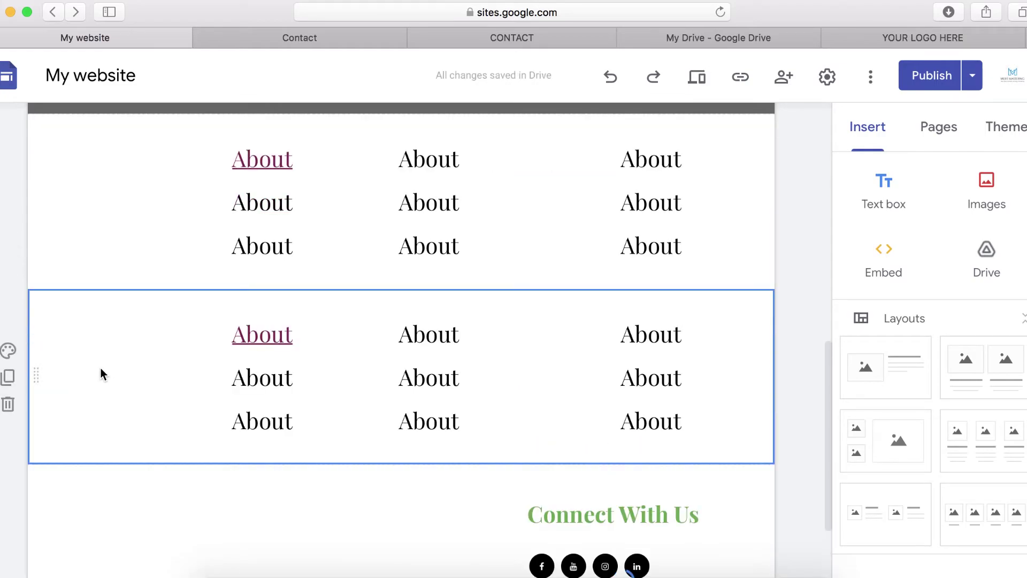
- Move a copied About column into the top row's empty left slot and delete the leftover duplicate section
left_click(263, 319)
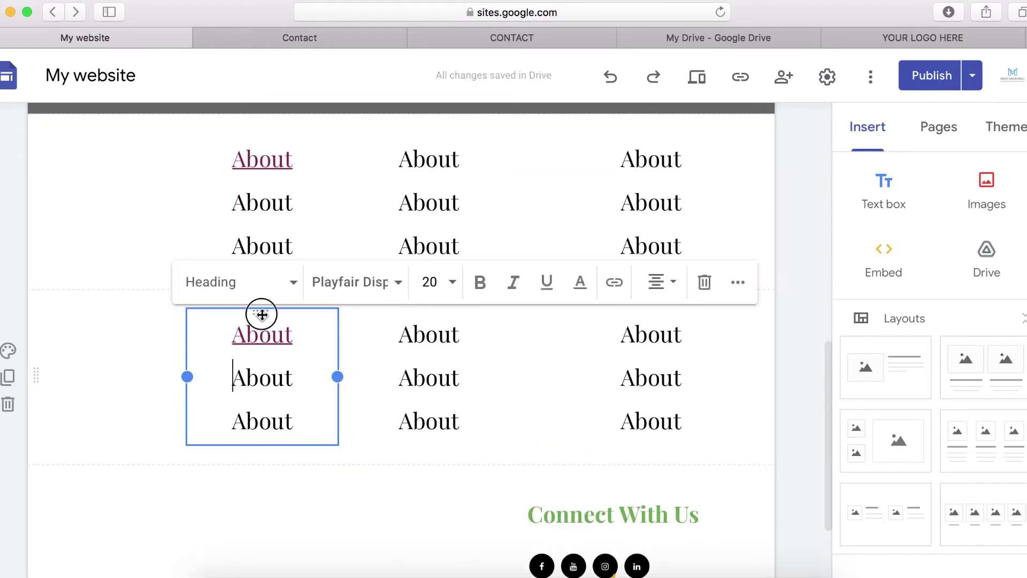
left_click_drag(262, 314, 111, 197)
left_click(188, 361)
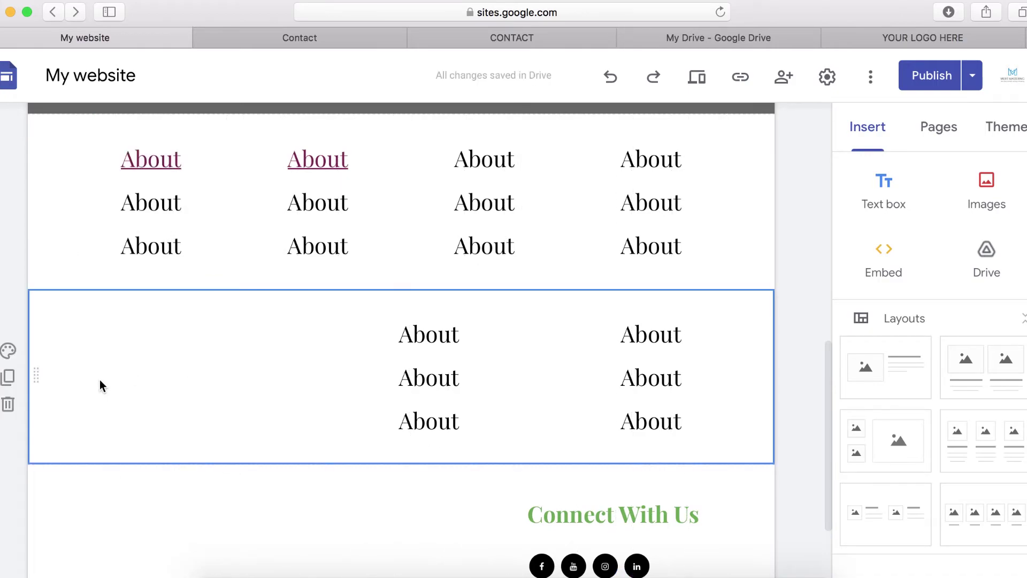
left_click(8, 404)
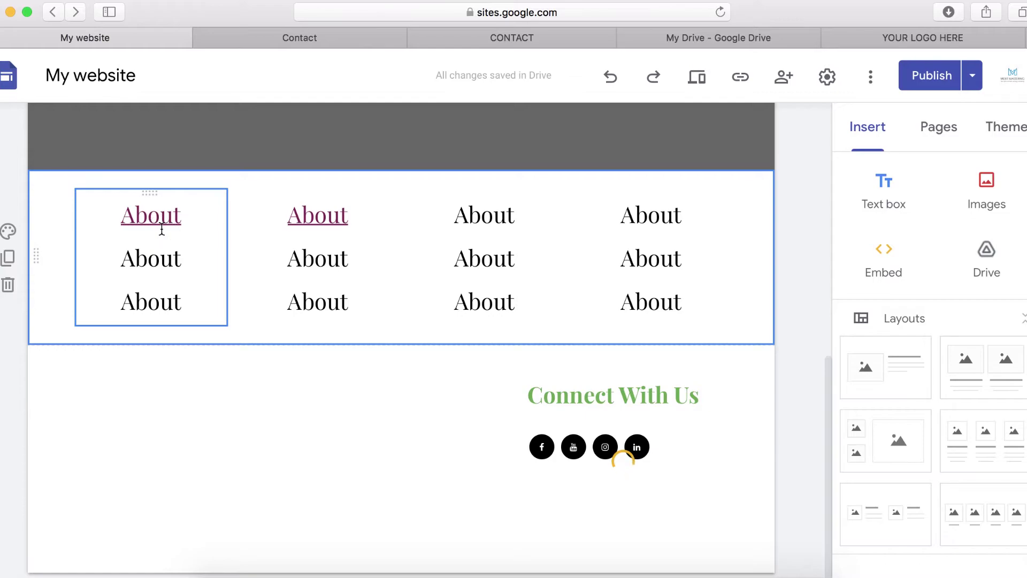
left_click(162, 229)
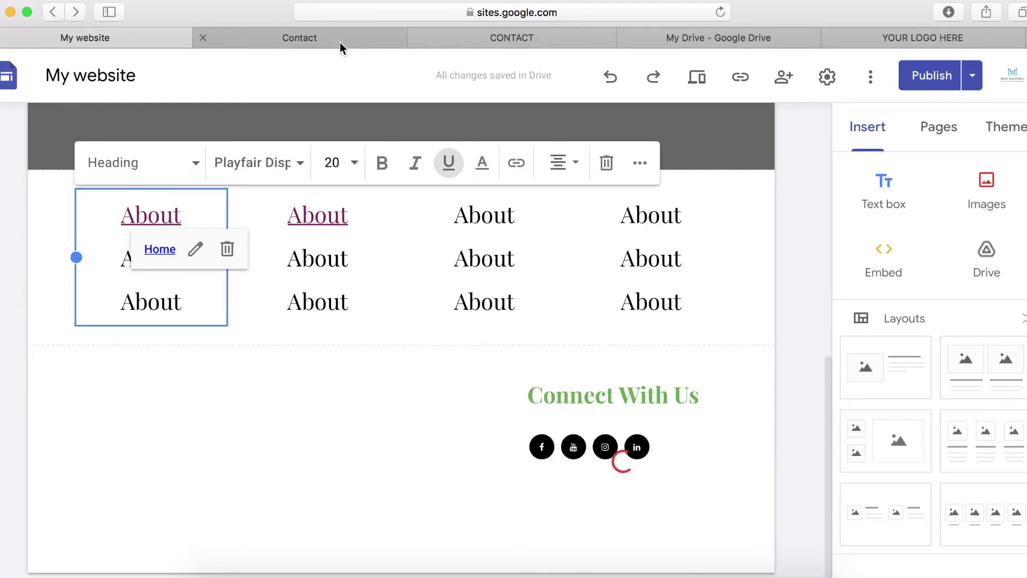
left_click(856, 42)
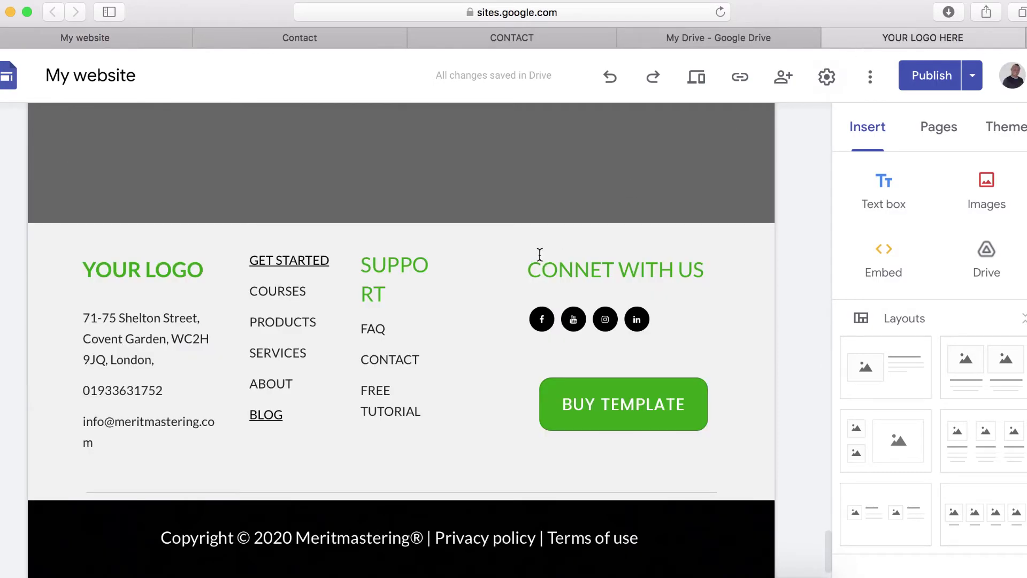
- Copy the YOUR LOGO heading text from the reference footer
left_click(154, 393)
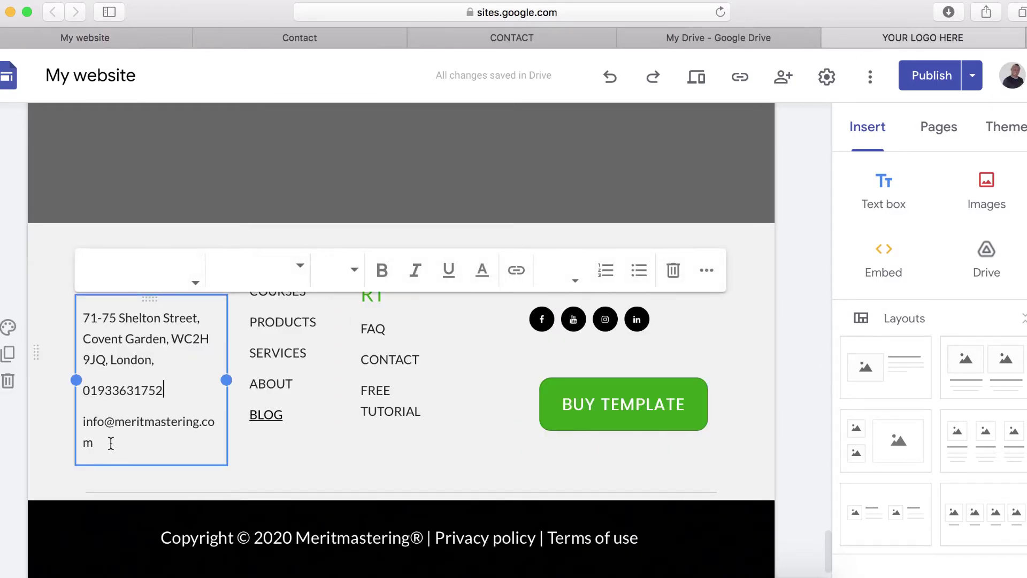
scroll(210, 317, "up", 4)
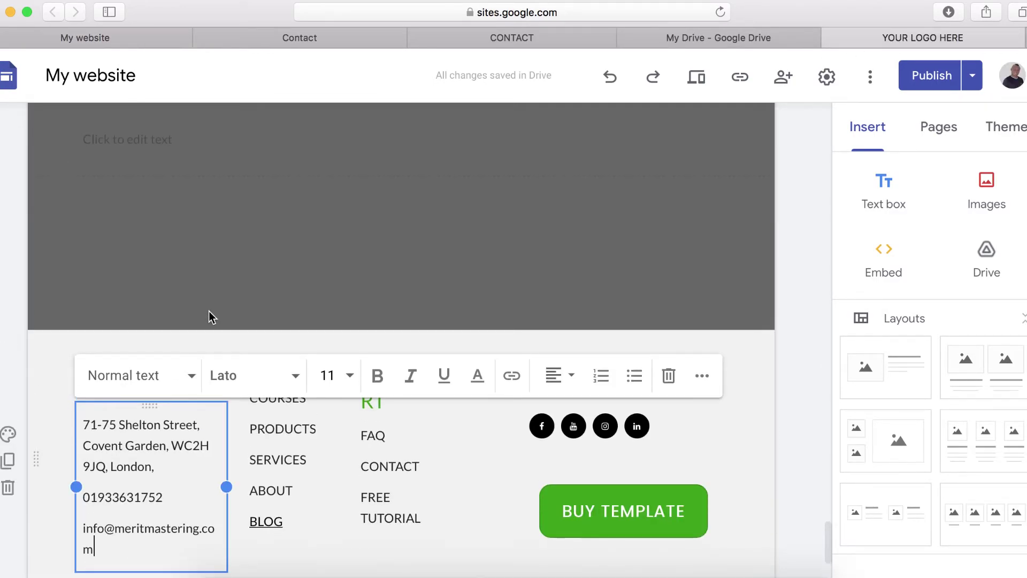
left_click(67, 386)
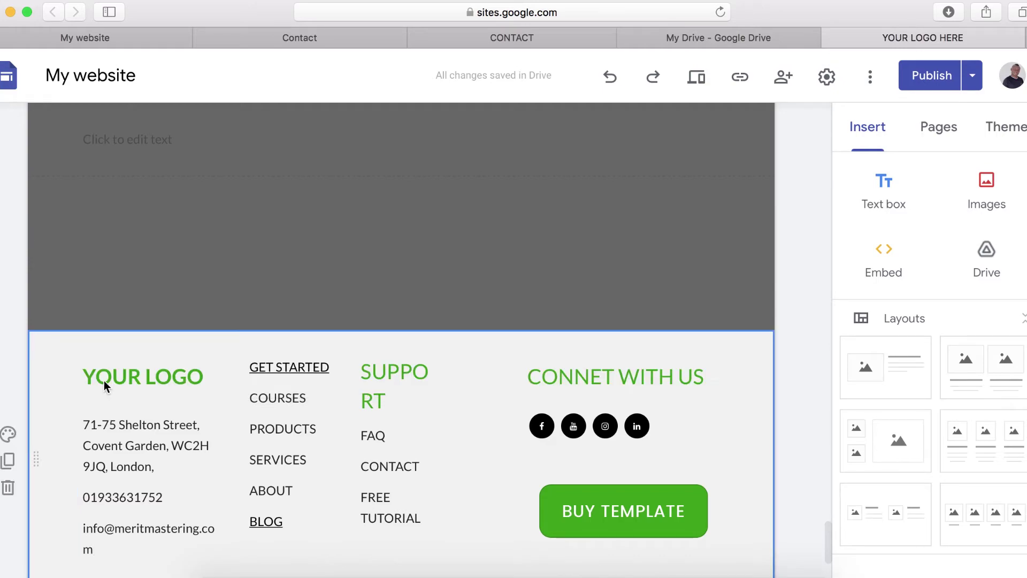
left_click(131, 374)
right_click(133, 380)
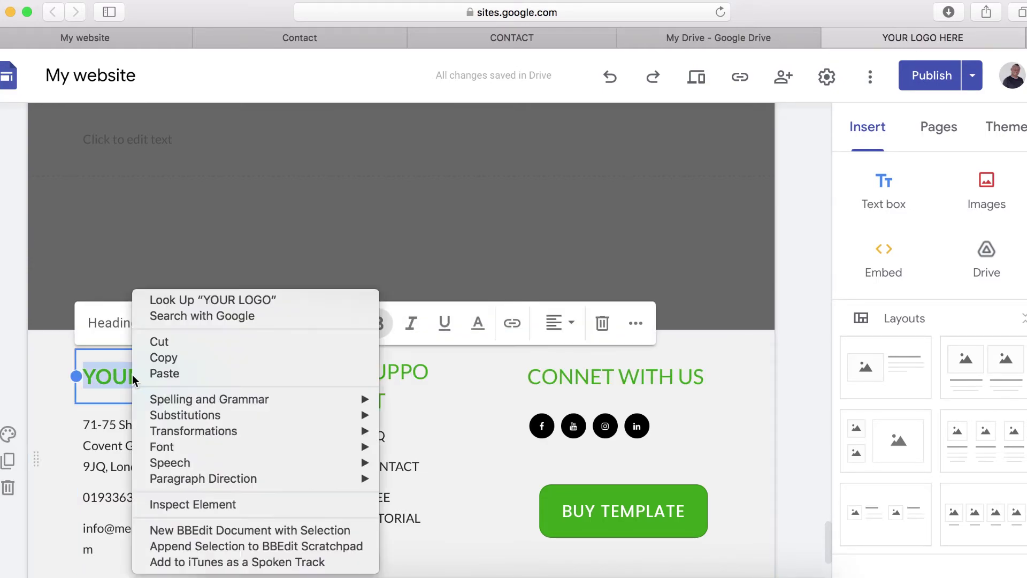
left_click(161, 358)
- Paste YOUR LOGO over the first About line in the left column
left_click(131, 41)
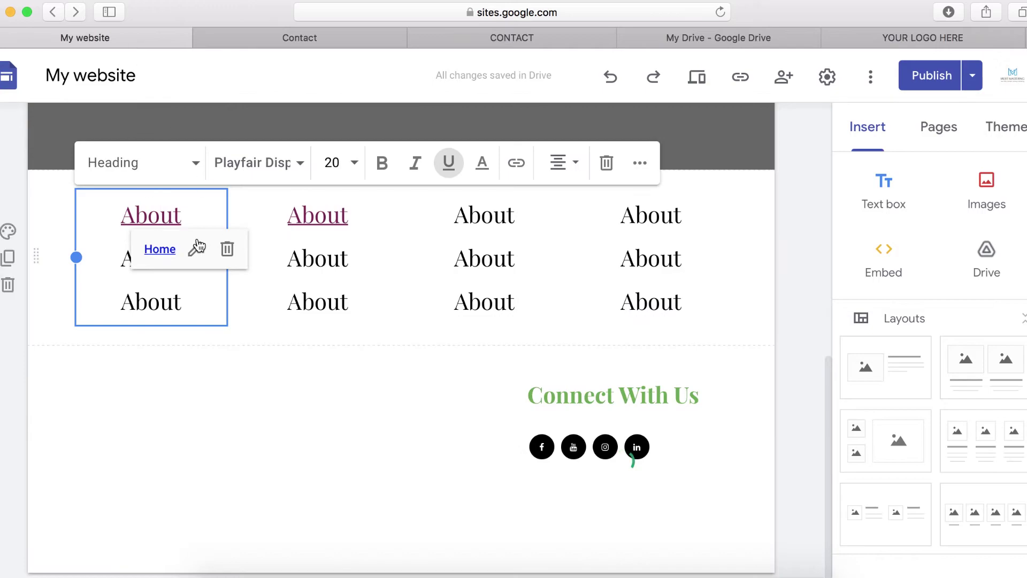
triple_click(149, 214)
key("super+v")
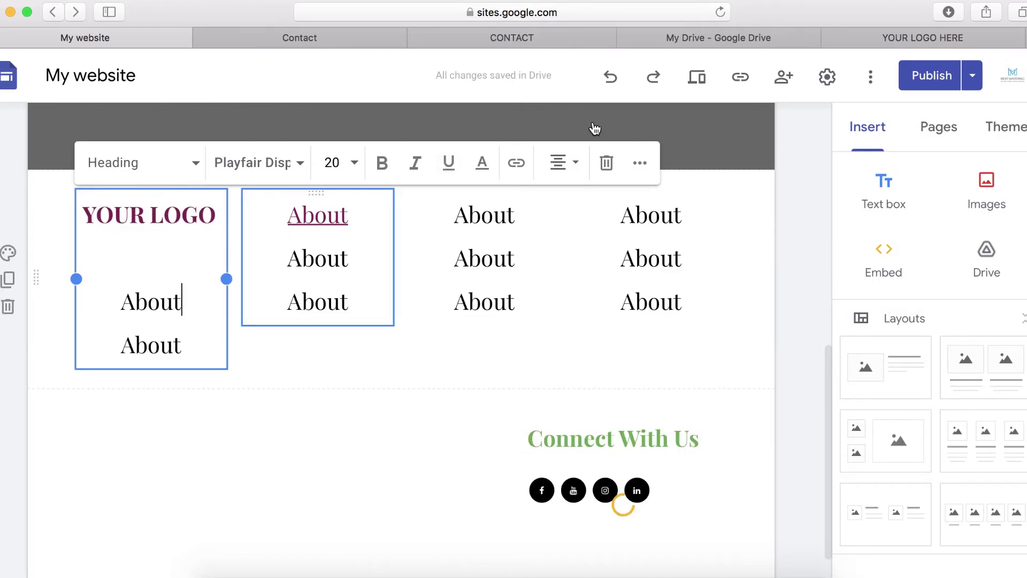
left_click(876, 38)
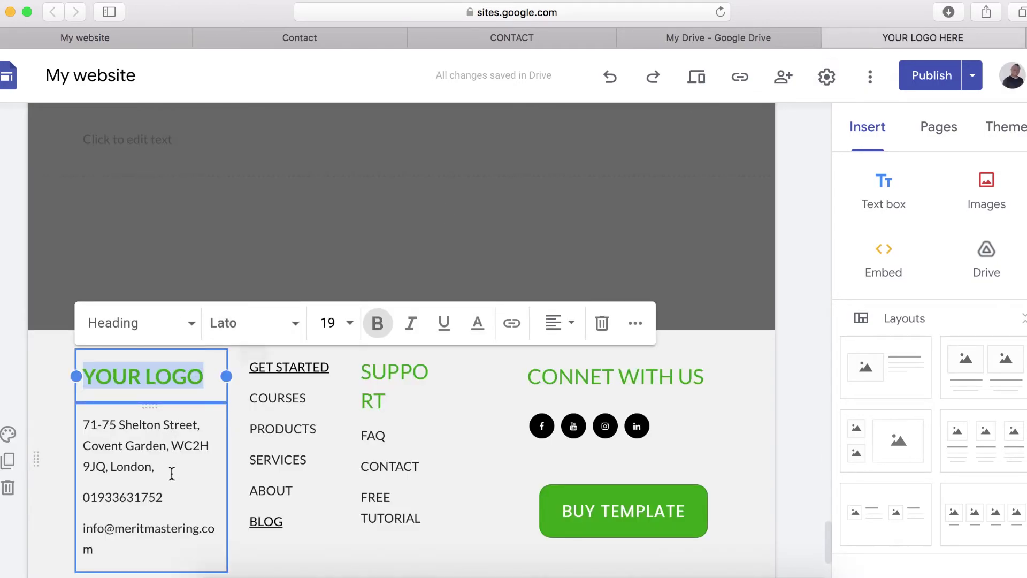
- Copy the reference address, phone and e-mail lines and paste them over the two About lines under YOUR LOGO
scroll(171, 476, "down", 3)
left_click(121, 428)
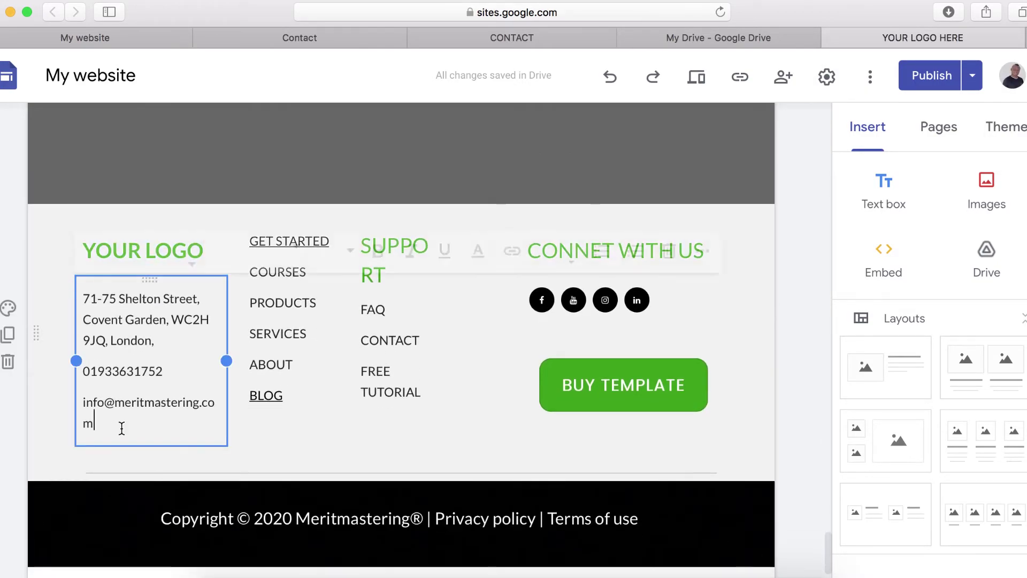
left_click_drag(119, 427, 84, 296)
right_click(149, 327)
left_click(177, 341)
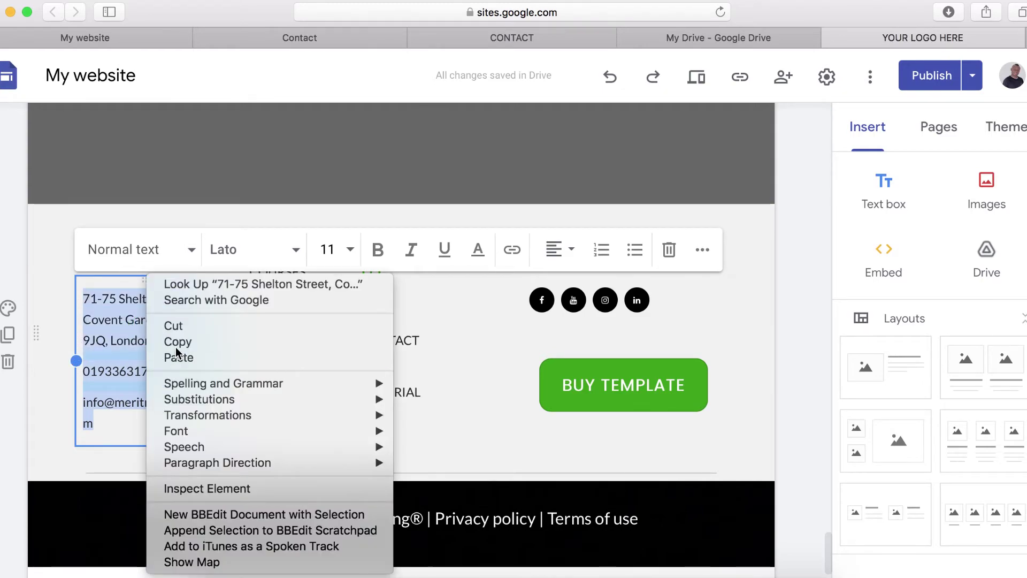
left_click(145, 37)
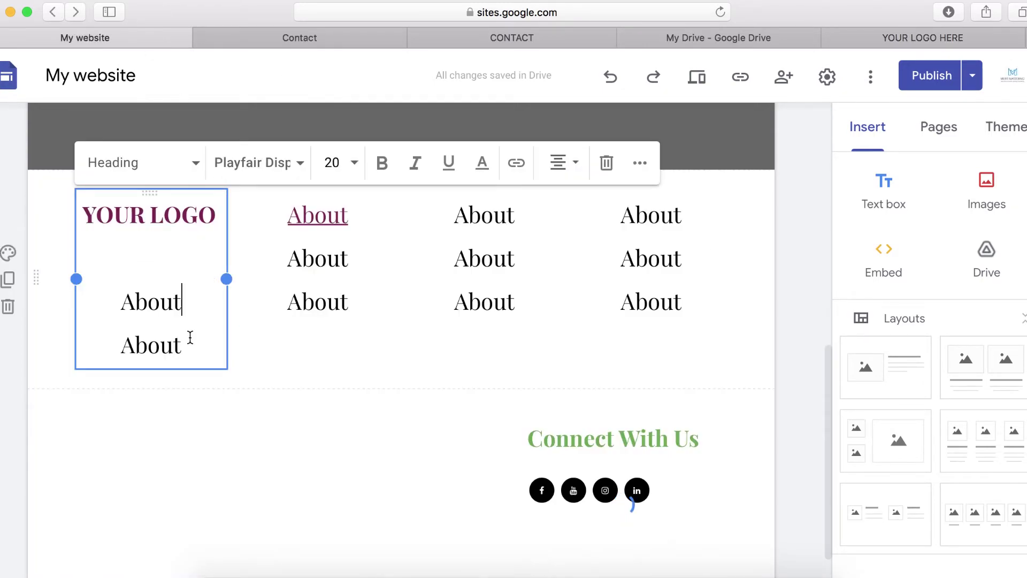
left_click_drag(187, 343, 102, 310)
key("super+v")
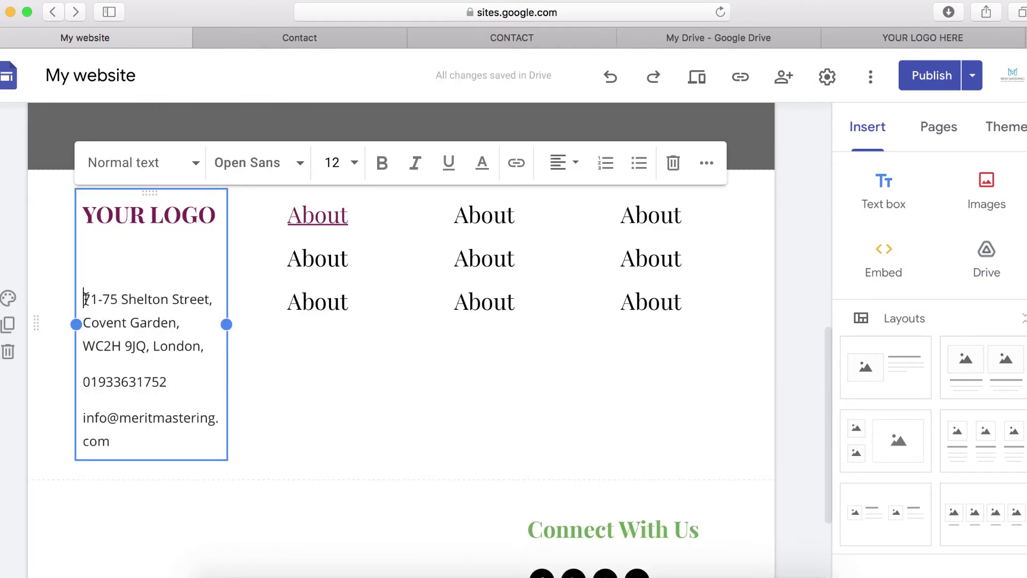
- Remove the blank line between YOUR LOGO and the address, undoing a bad line split
key("BackSpace")
key("BackSpace")
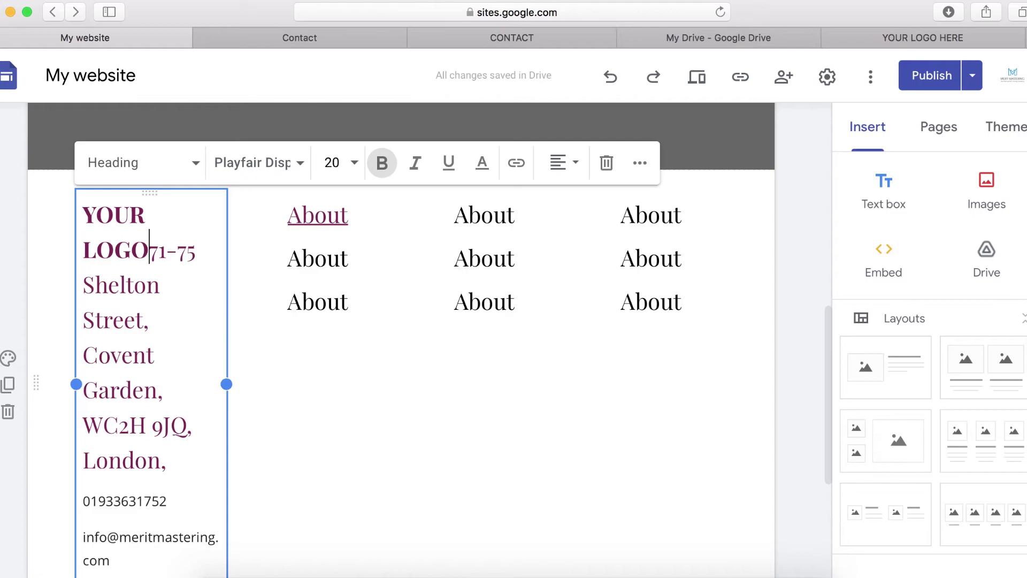
key("Return")
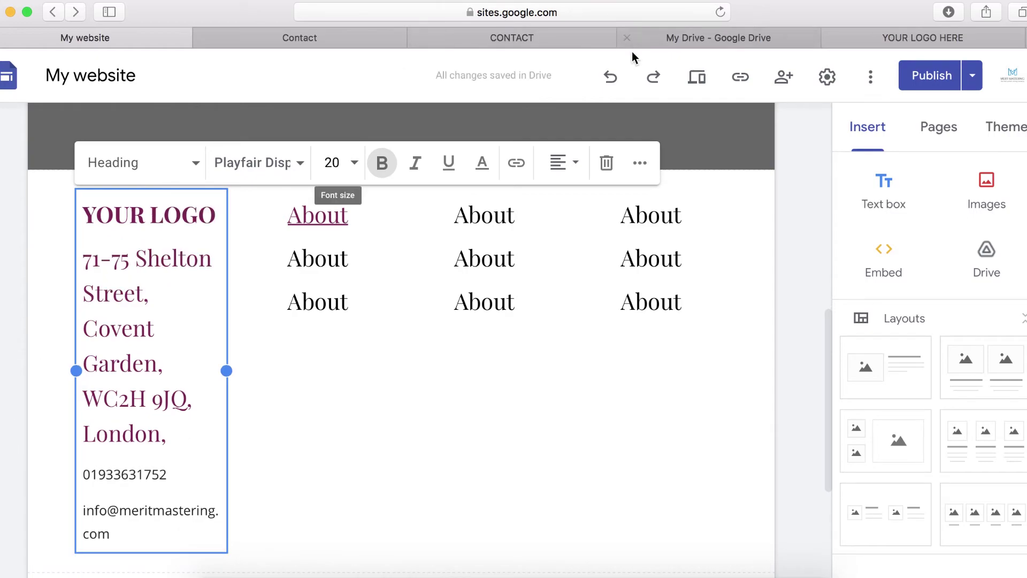
left_click(613, 84)
left_click(613, 84)
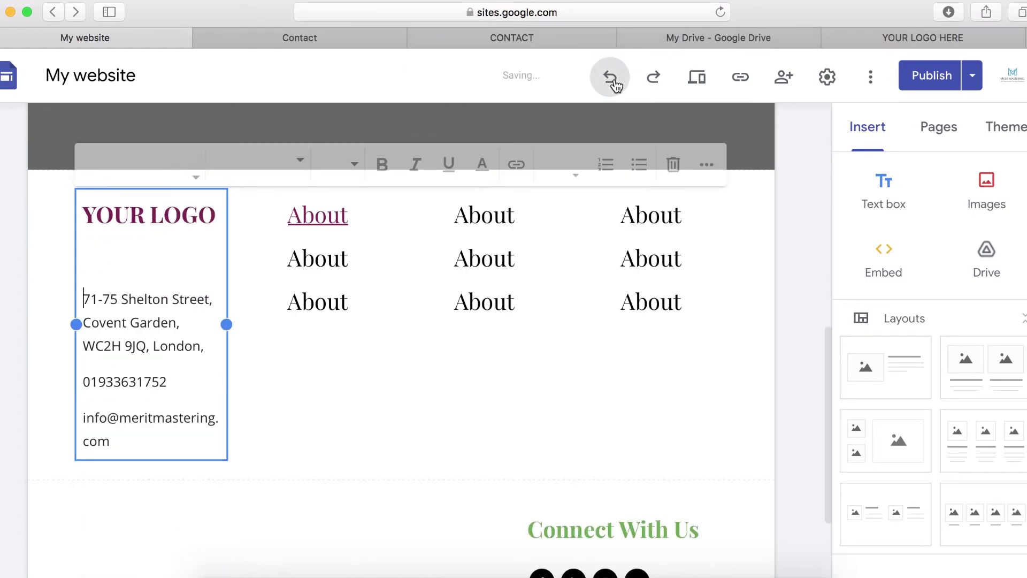
key("BackSpace")
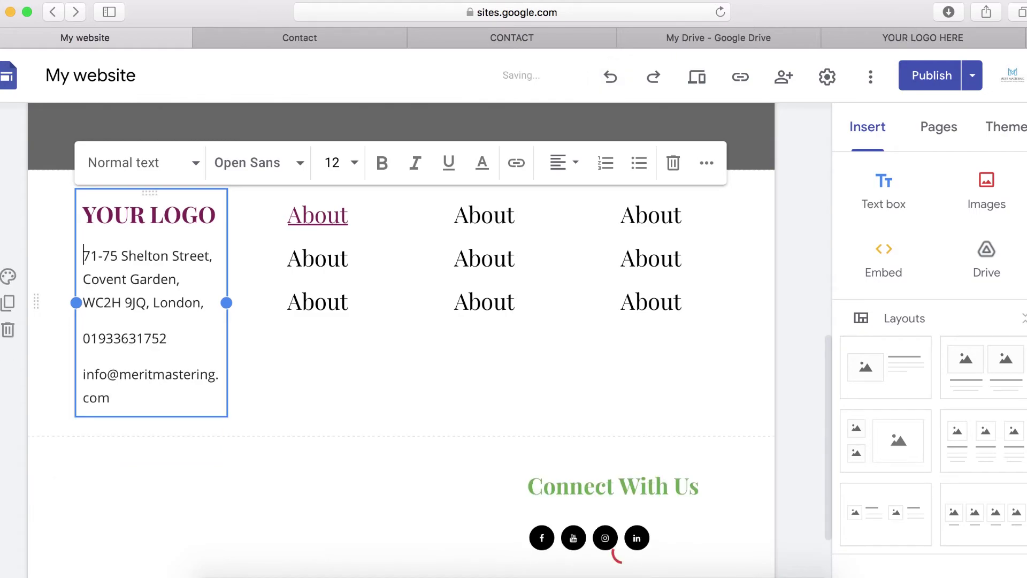
left_click(333, 380)
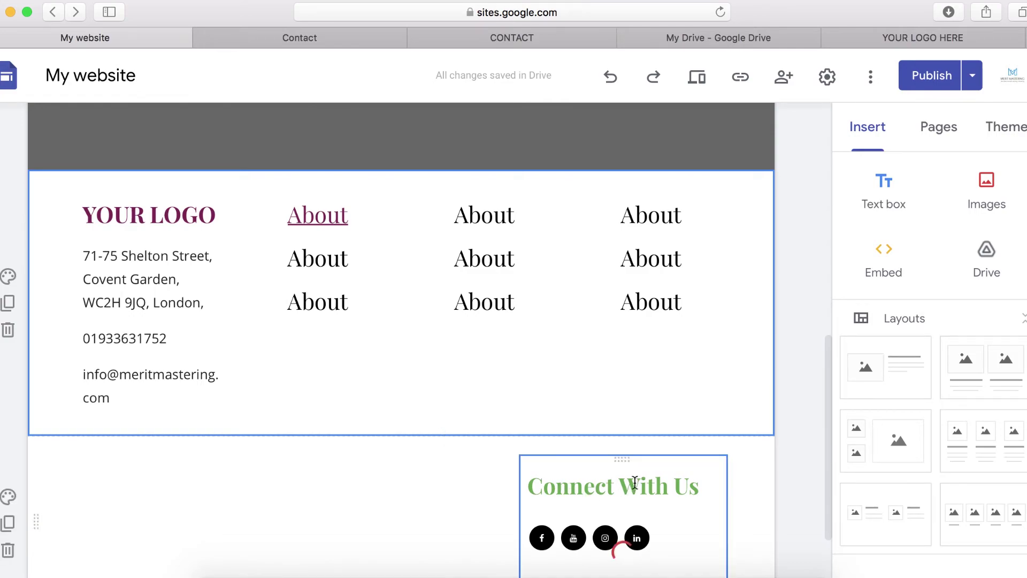
- Drag the Connect With Us box up into the footer beneath the fourth About column
left_click_drag(622, 460, 662, 349)
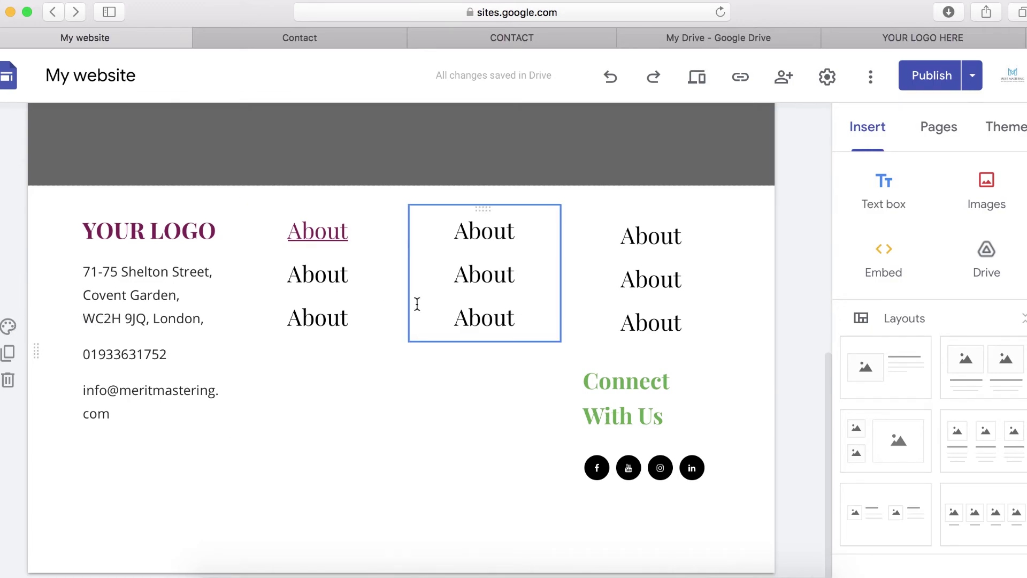
- Set the footer section background to Emphasis 1 for a light grey fill
left_click(8, 326)
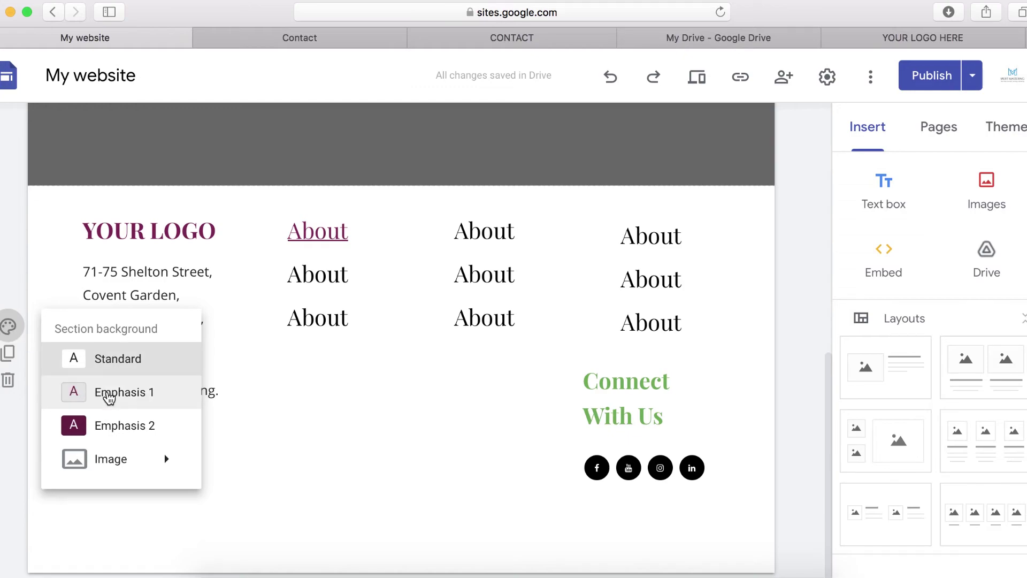
mouse_move(160, 474)
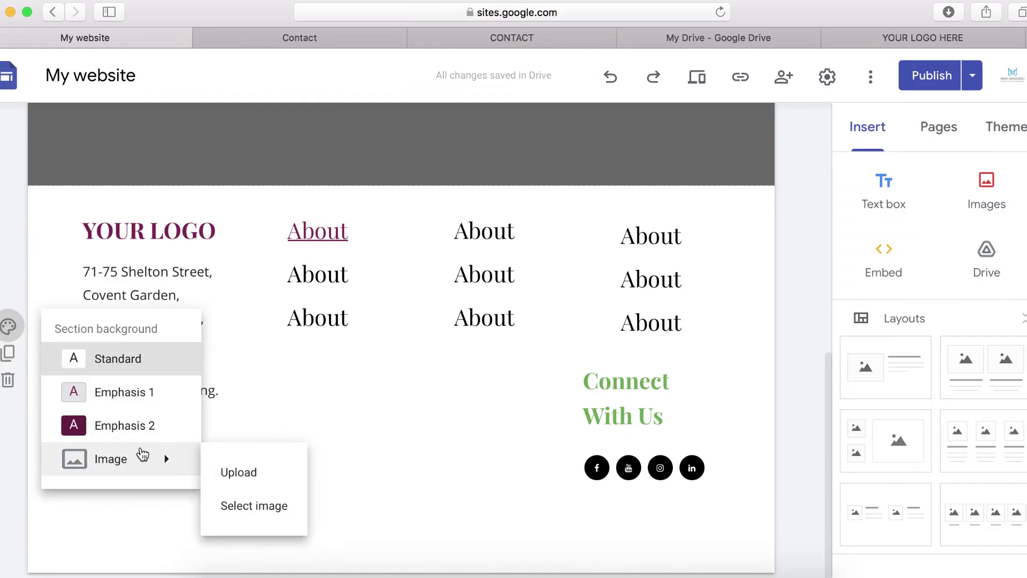
left_click(105, 405)
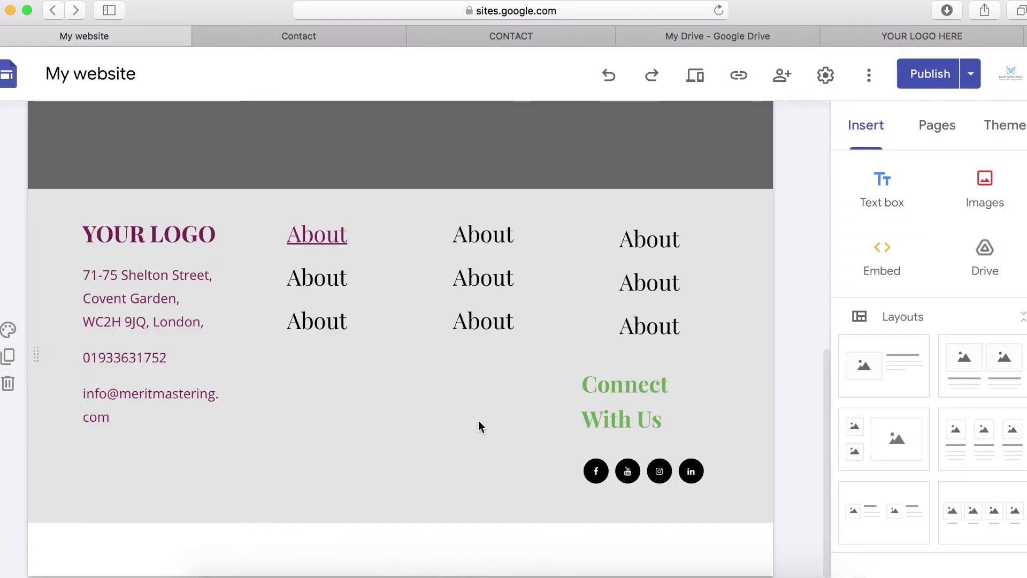
scroll(375, 477, "down", 1)
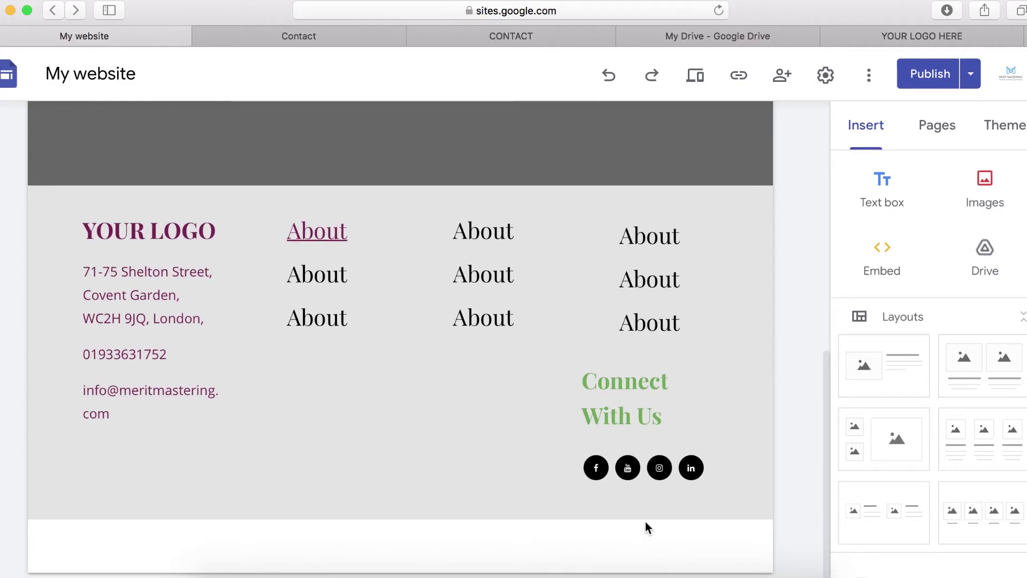
scroll(853, 431, "down", 7)
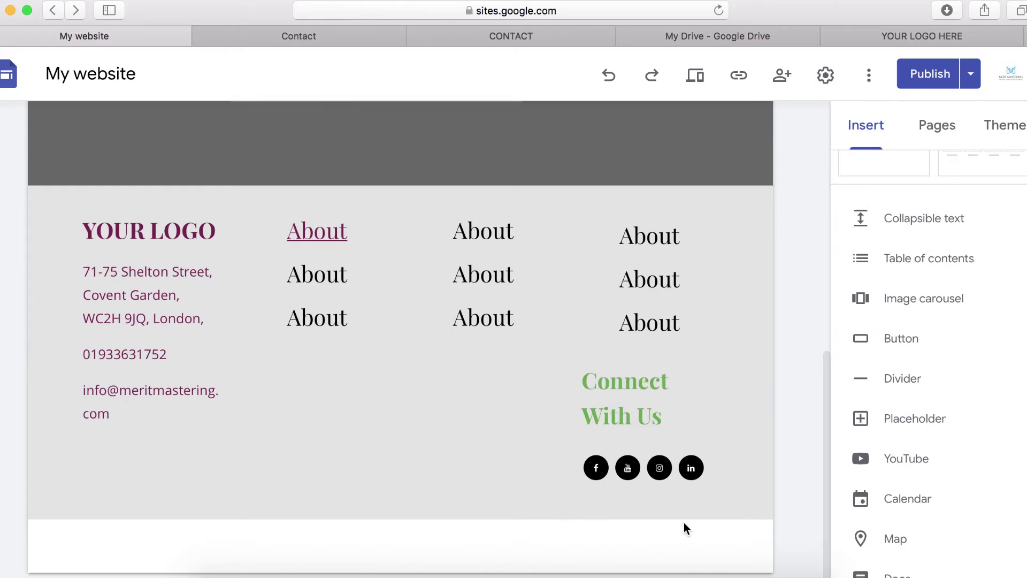
- Insert a Divider line across the bottom of the grey footer
left_click(896, 386)
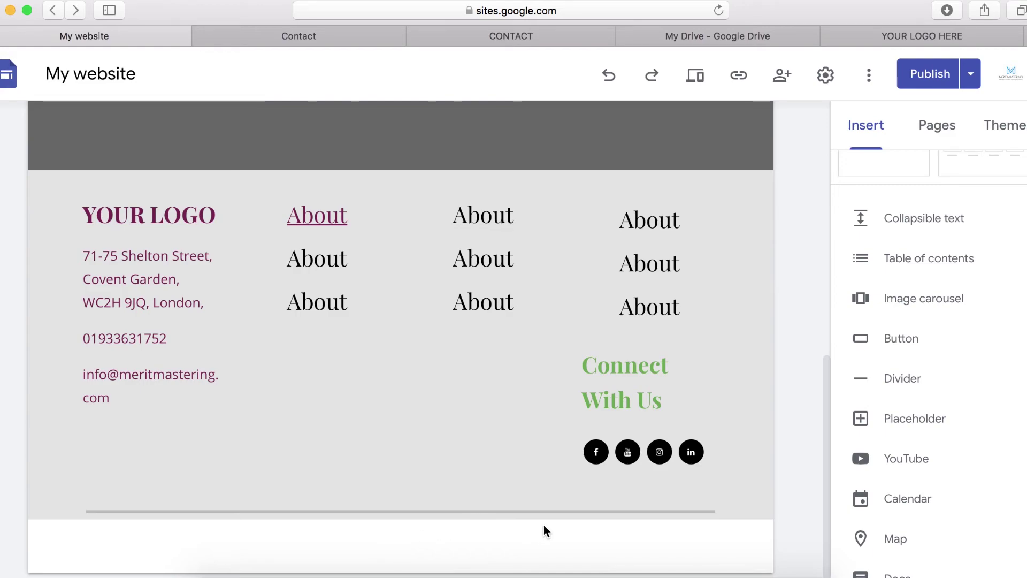
scroll(914, 440, "up", 10)
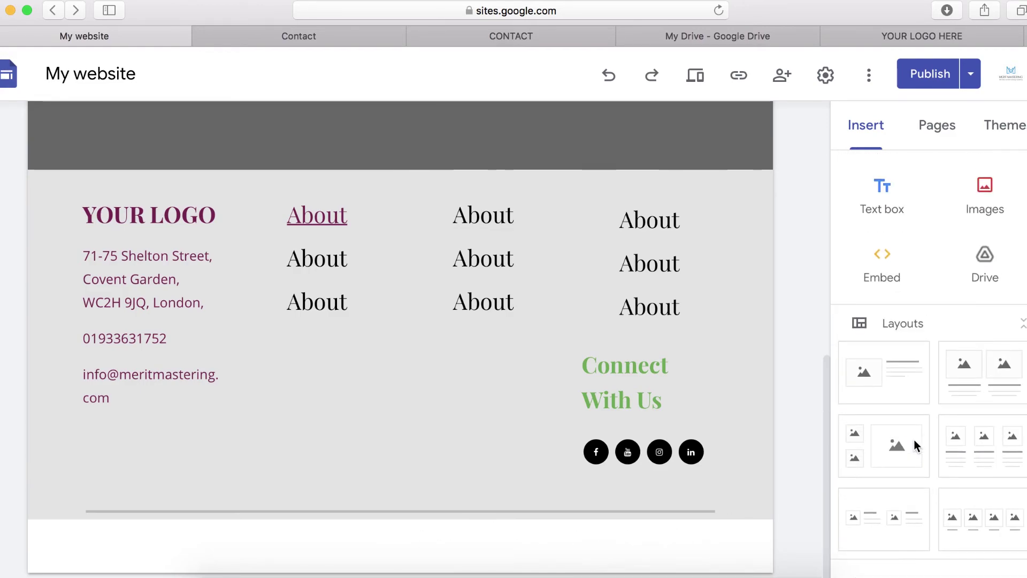
- Add a text box with the pasted copyright line, changing the year 2020 to 2021
left_click(880, 207)
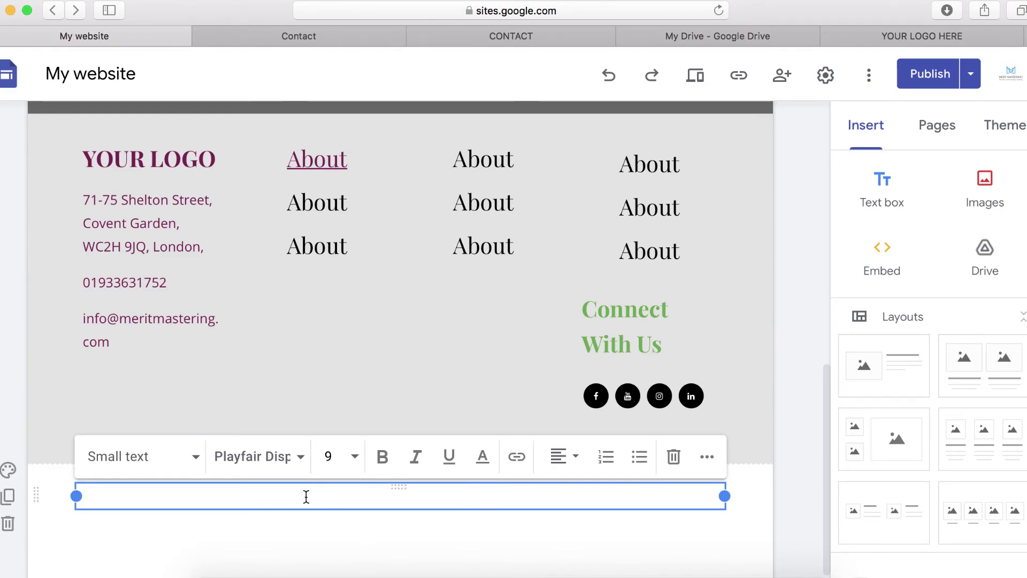
key("super+v")
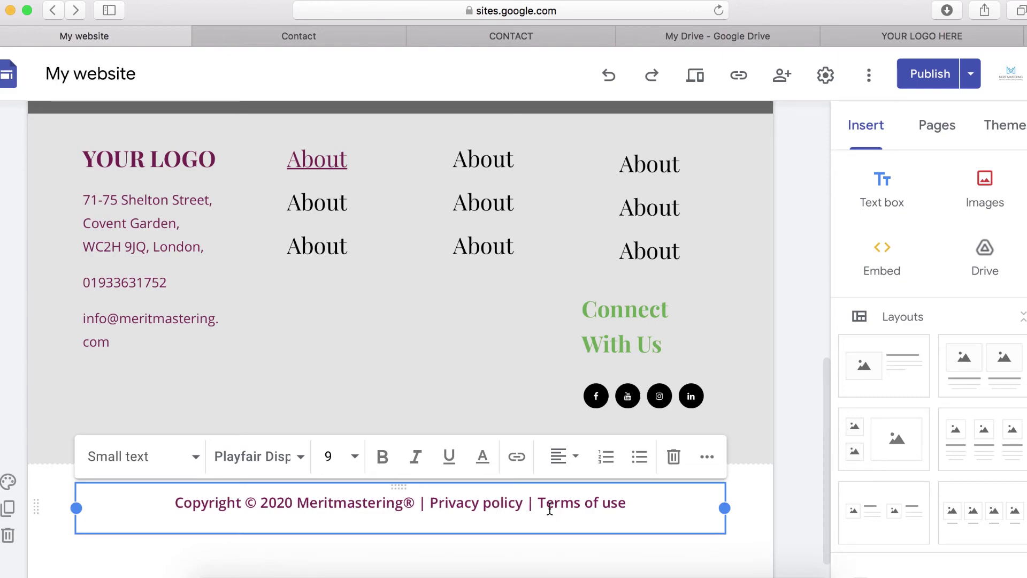
left_click(295, 503)
key("BackSpace")
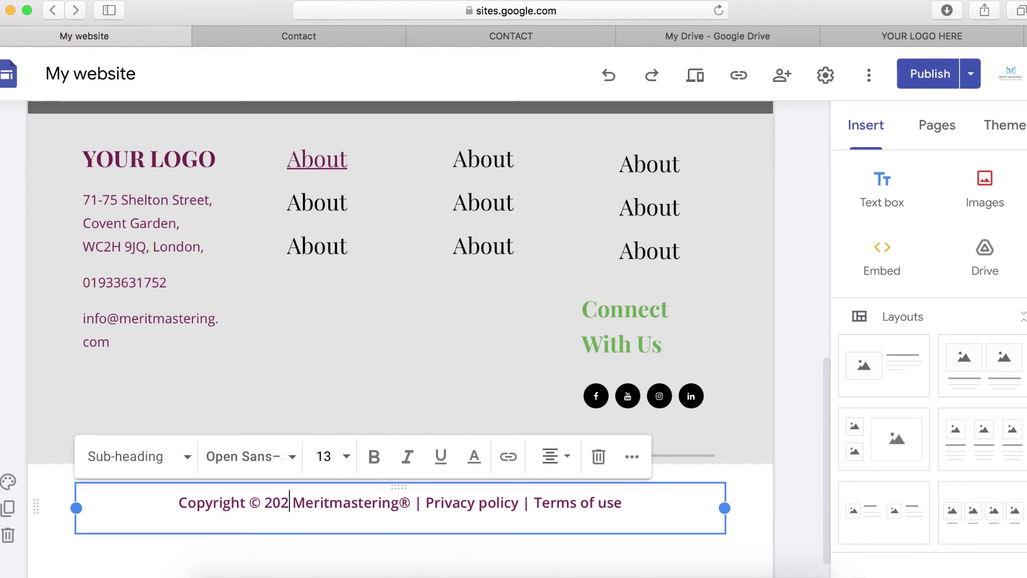
type("1")
left_click(760, 529)
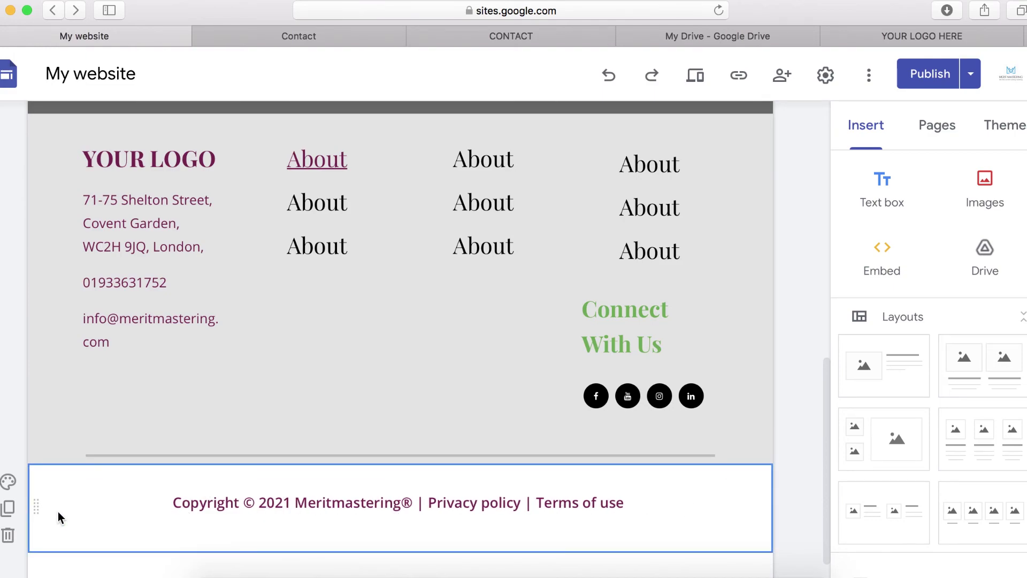
- Start choosing an image background for the copyright section using web image search
left_click(9, 483)
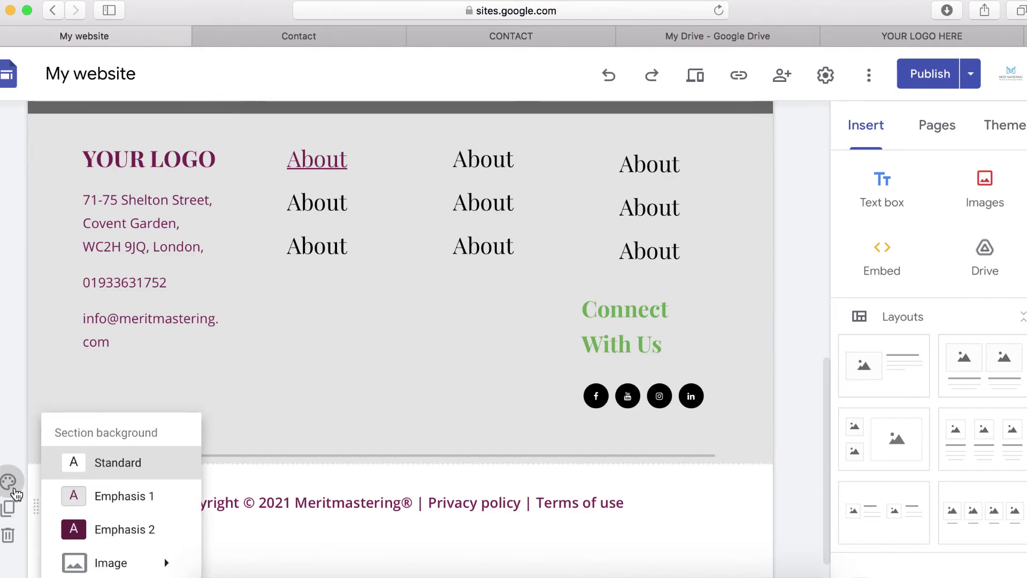
mouse_move(164, 563)
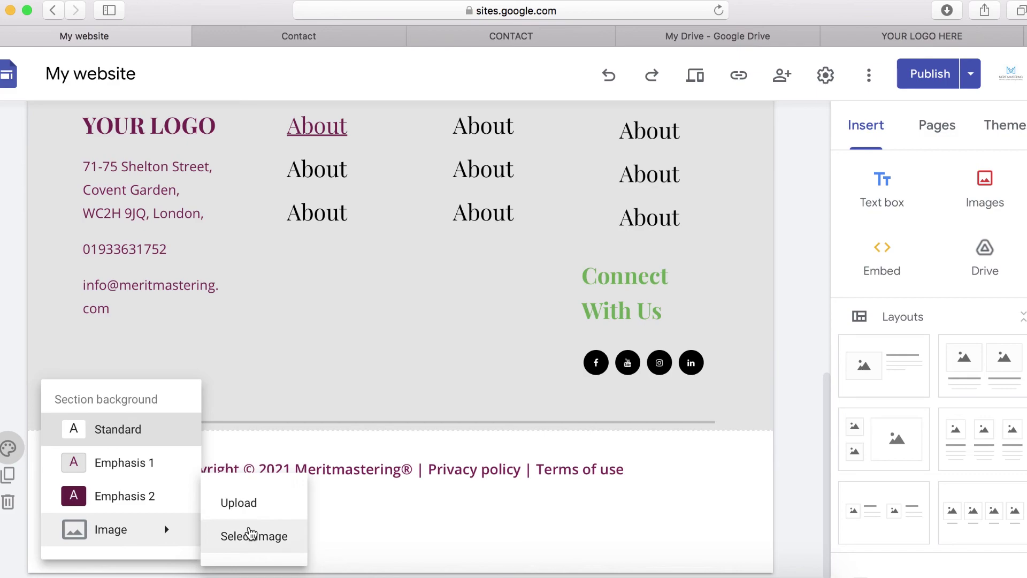
left_click(268, 544)
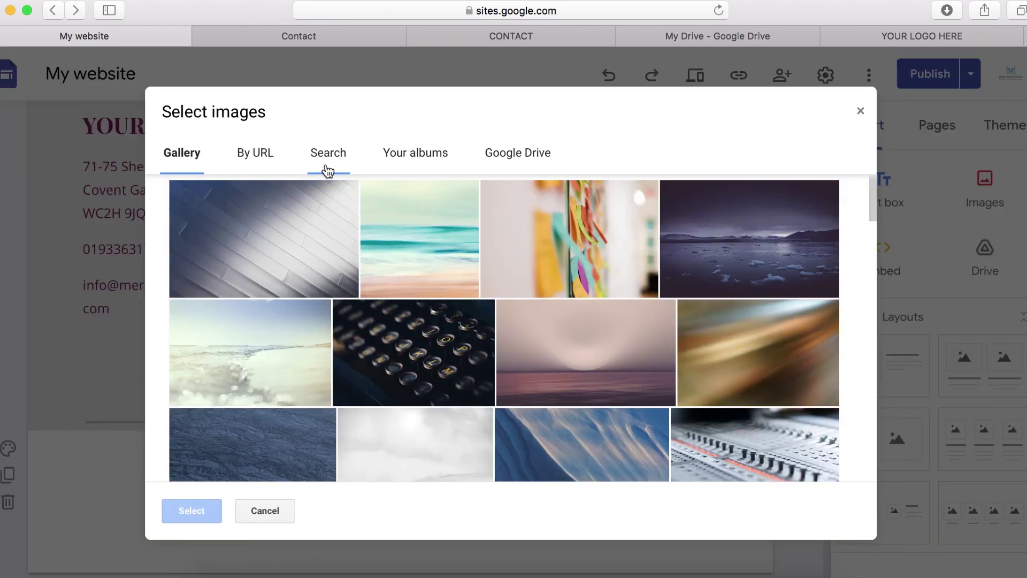
left_click(328, 154)
- Search for 'black' images and apply the plain black image as the section background
type("blac")
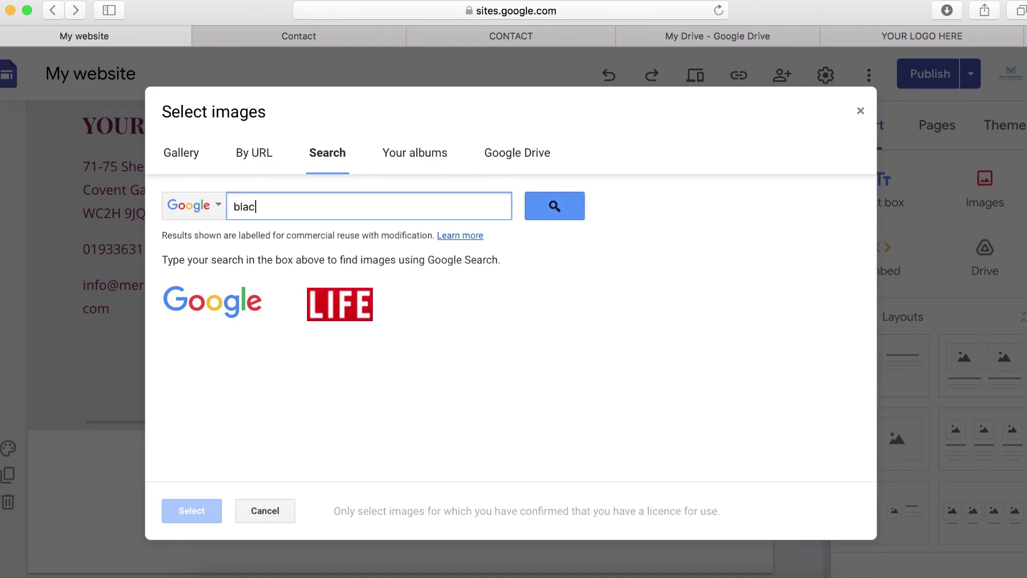
key("Return")
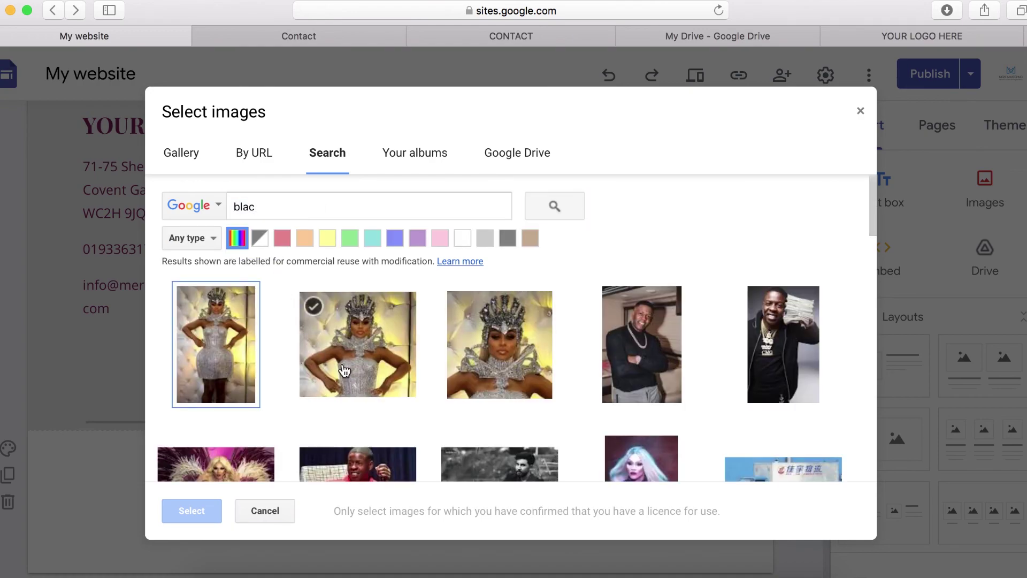
double_click(261, 213)
type("bla")
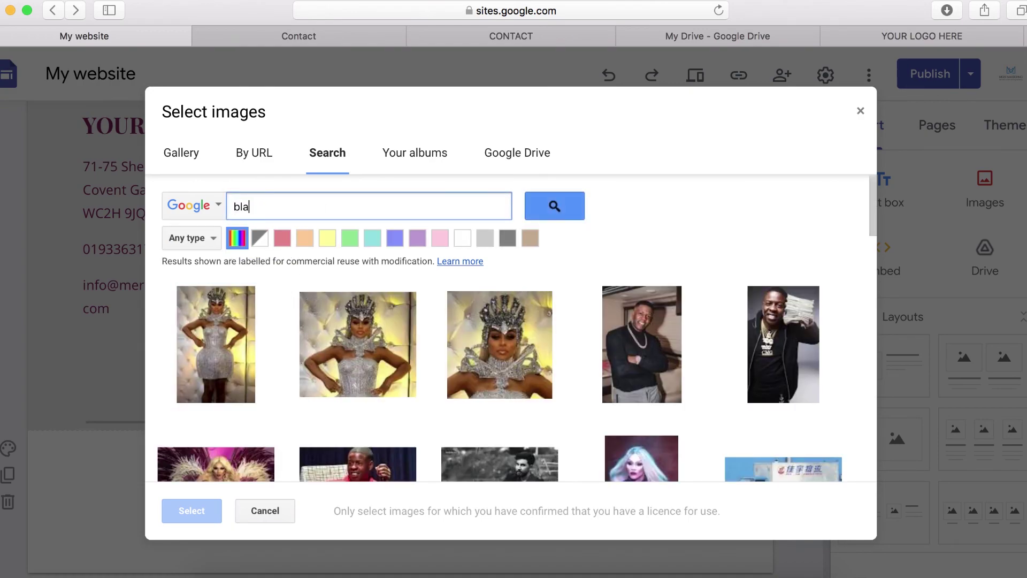
type("ck")
key("Return")
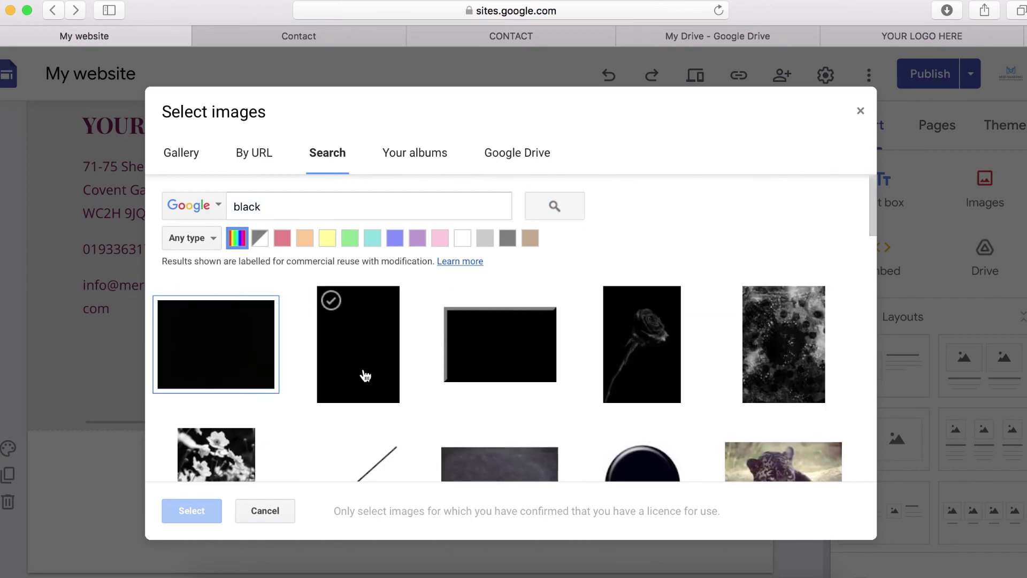
left_click(245, 361)
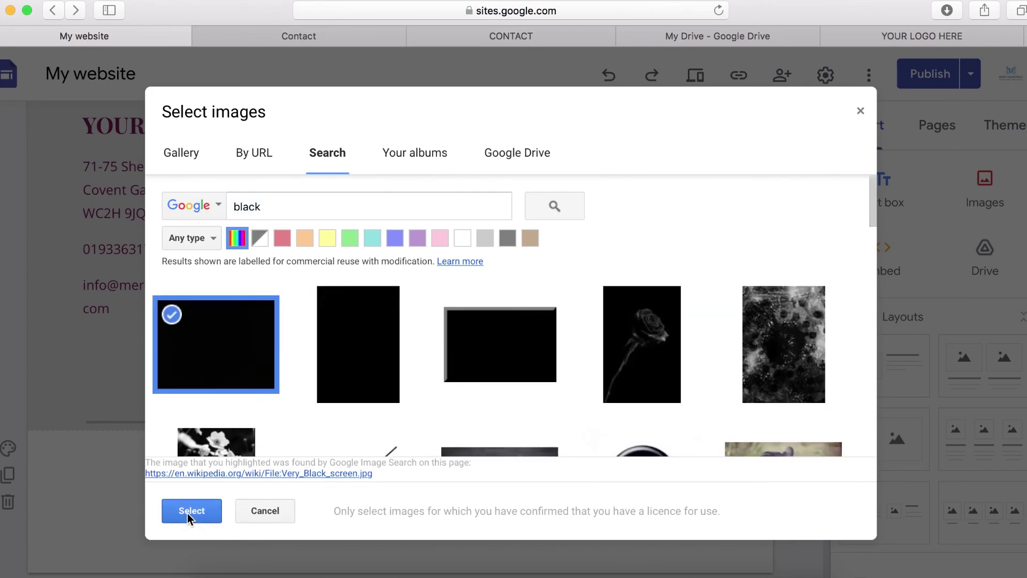
left_click(187, 512)
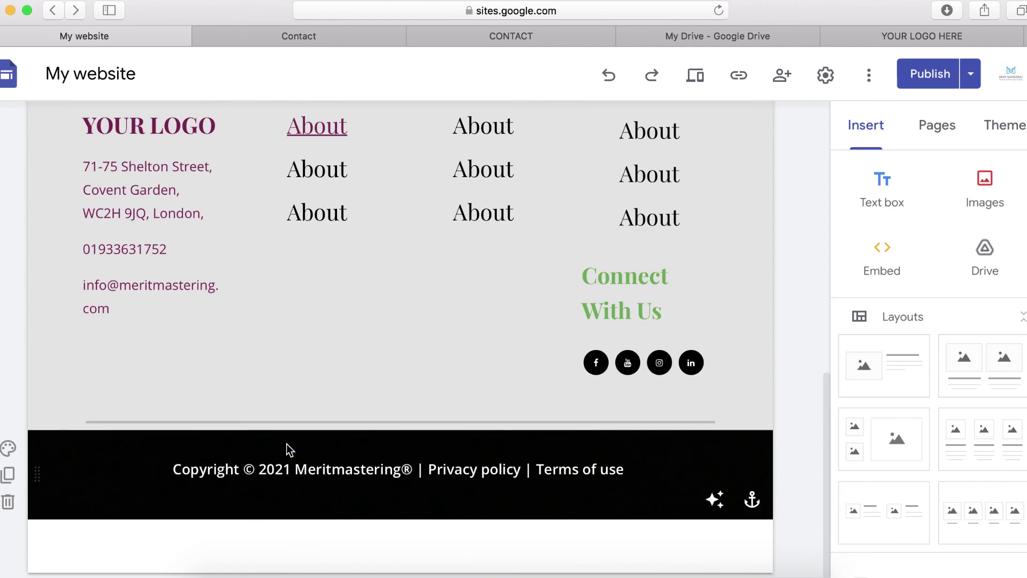
scroll(287, 444, "up", 3)
scroll(287, 444, "down", 1)
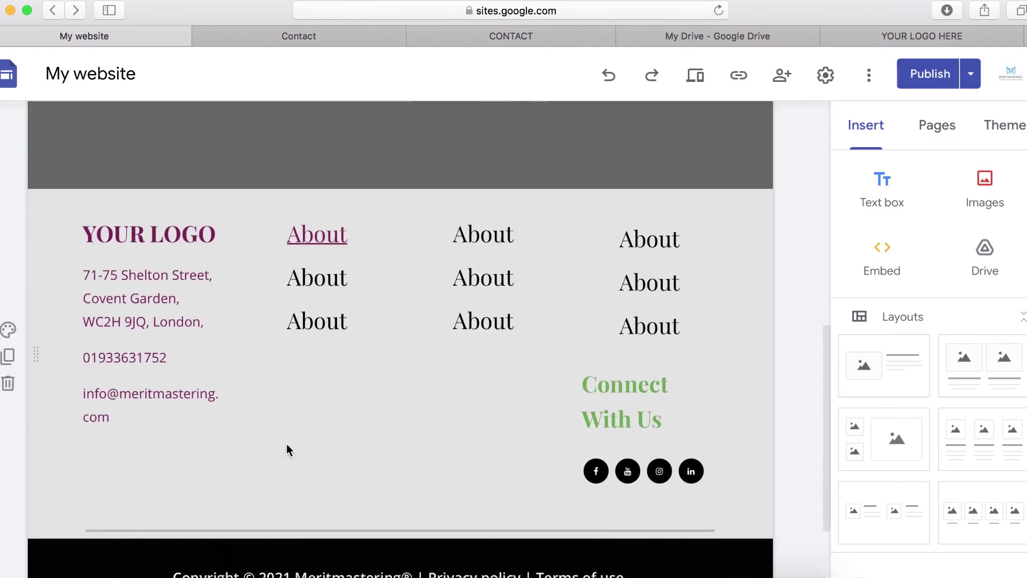